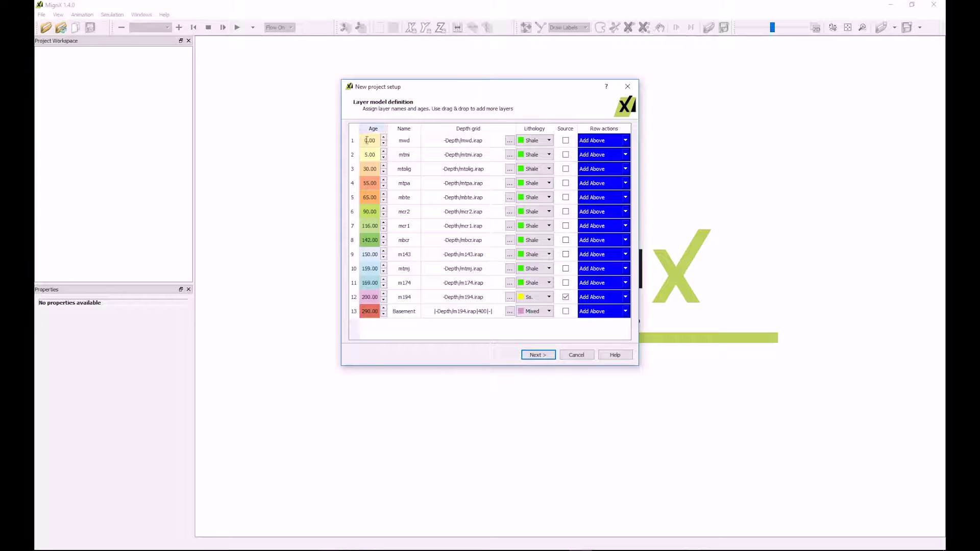
Step: Set the ages of layers m143, m174 and m194 to 143, 174 and 194
double_click(376, 255)
text(143)
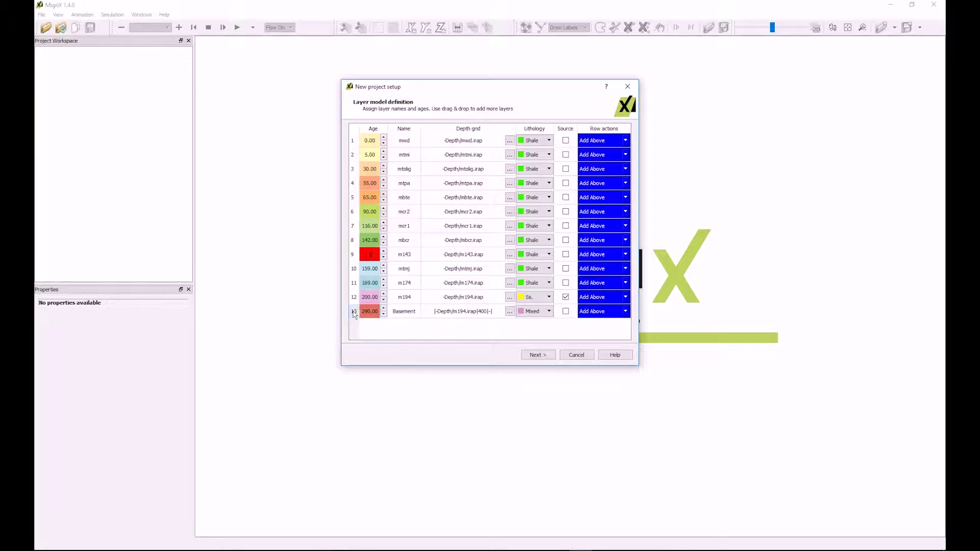
double_click(376, 284)
key(BackSpace)
text(174)
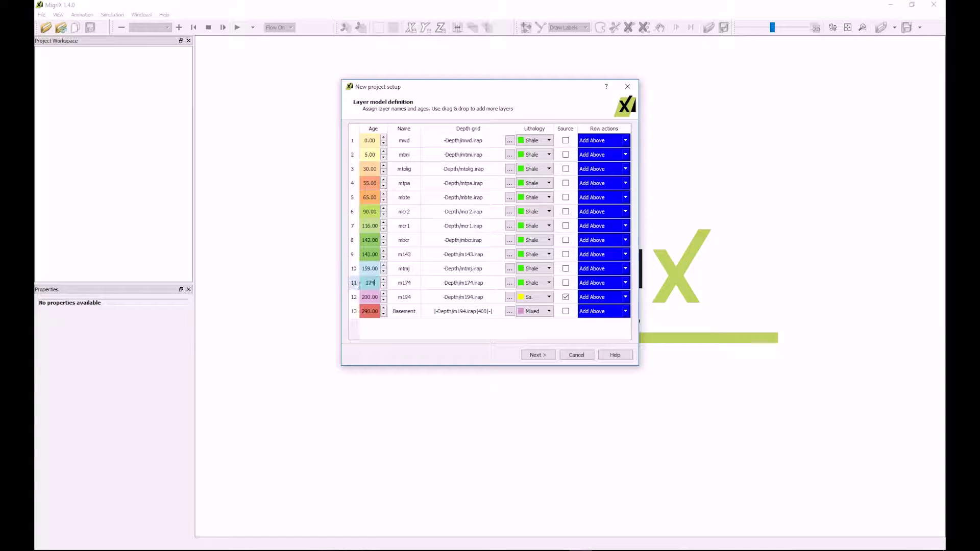
double_click(373, 298)
key(BackSpace)
text(194)
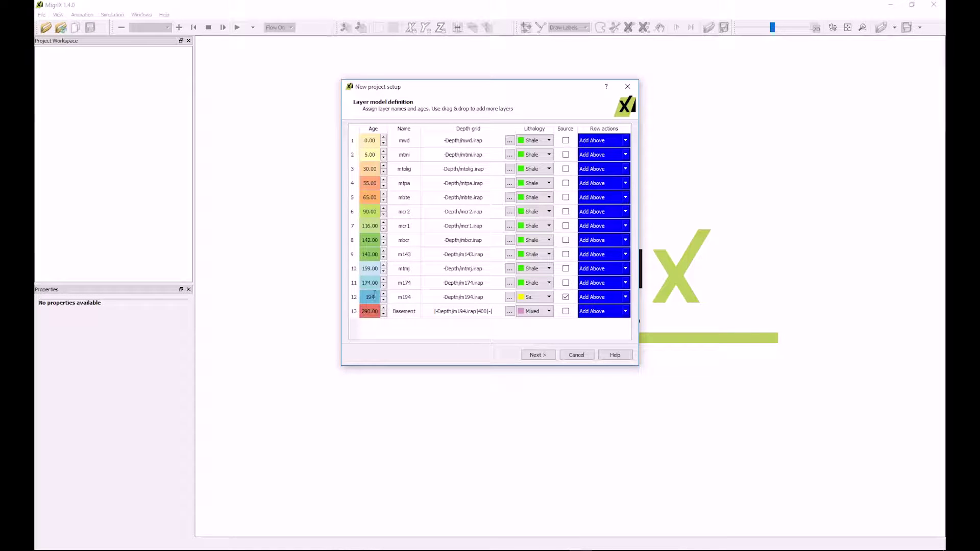
Step: Rename the mtmj layer to MidJurassic in the layer model definition
double_click(398, 267)
text(Mel)
text(Jurassic)
Step: Set the lithology of layers mcr2 and mcr1 to CaSh and of MidJurassic to Ss
click(539, 213)
scroll(536, 250, down, 2)
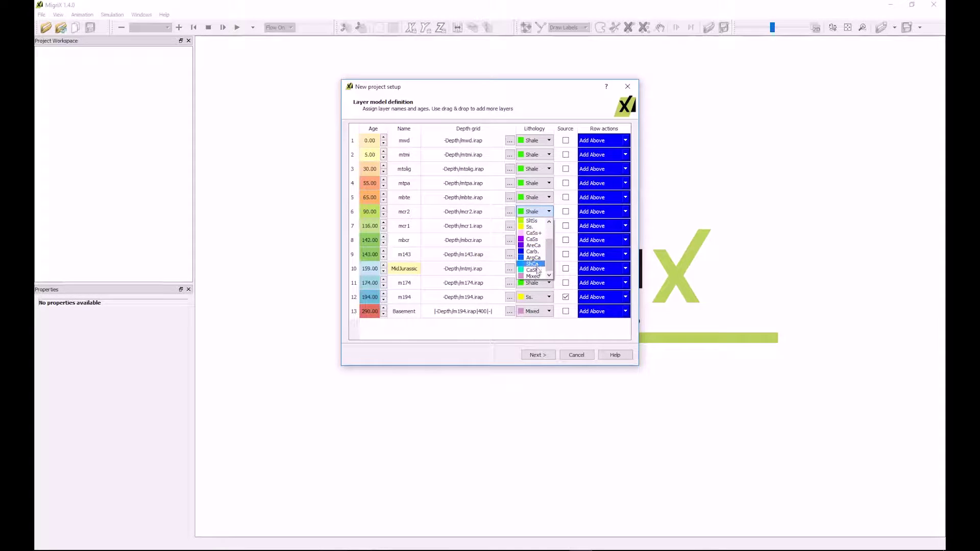
click(539, 270)
click(537, 225)
scroll(542, 241, down, 2)
click(535, 284)
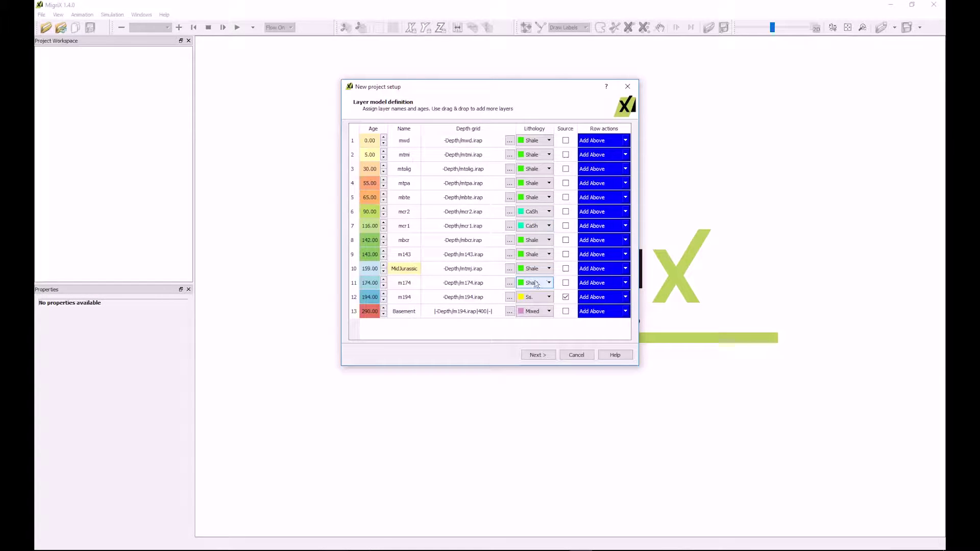
click(546, 270)
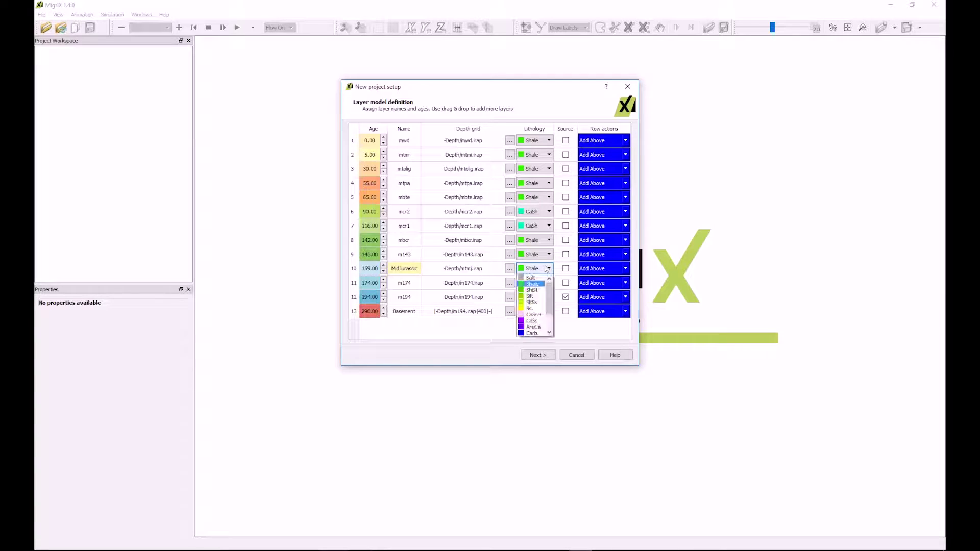
click(534, 309)
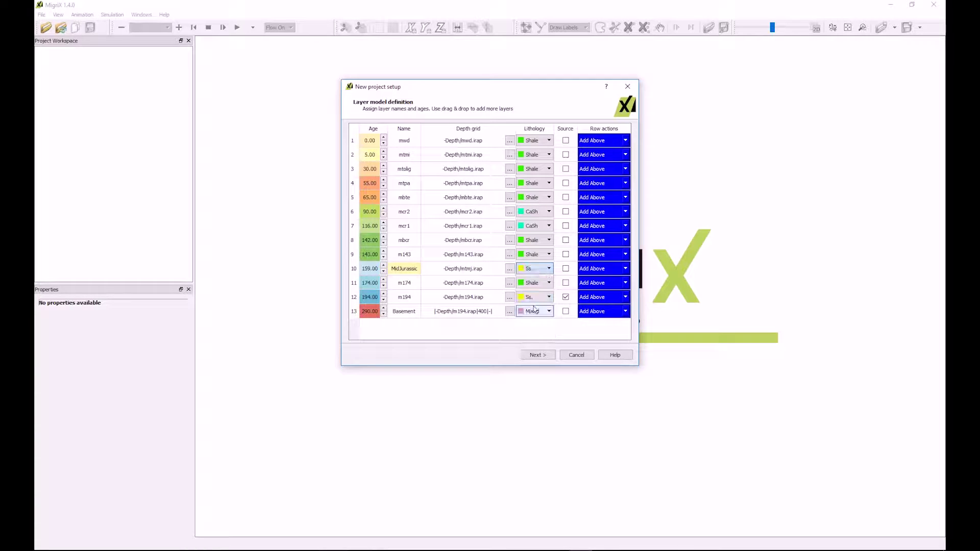
Step: Unmark m194 as a source layer and mark mbcr and m143 as source layers instead
click(566, 296)
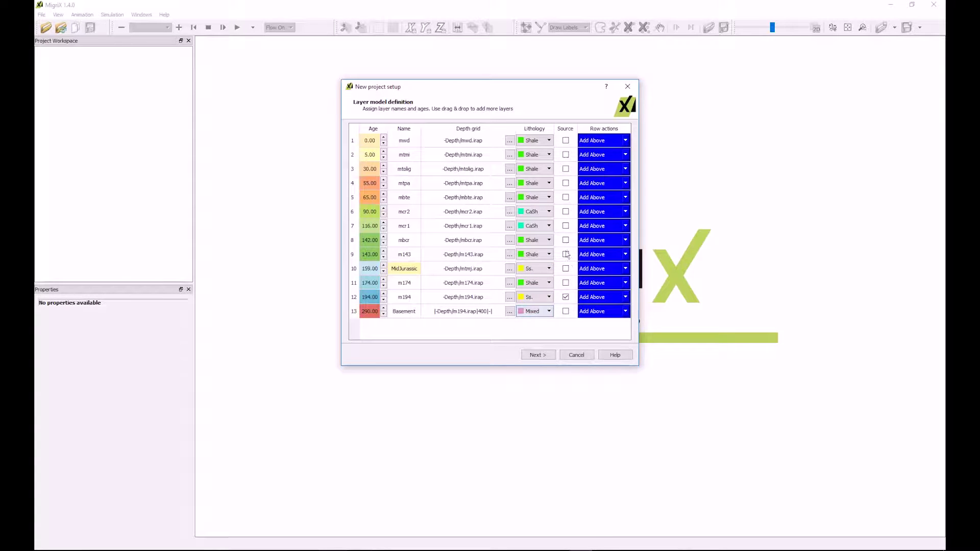
click(566, 241)
click(567, 255)
Step: Accept the layer definition and name the project VikingGraben
click(540, 354)
drag(550, 132, 523, 137)
text(VikingGraben)
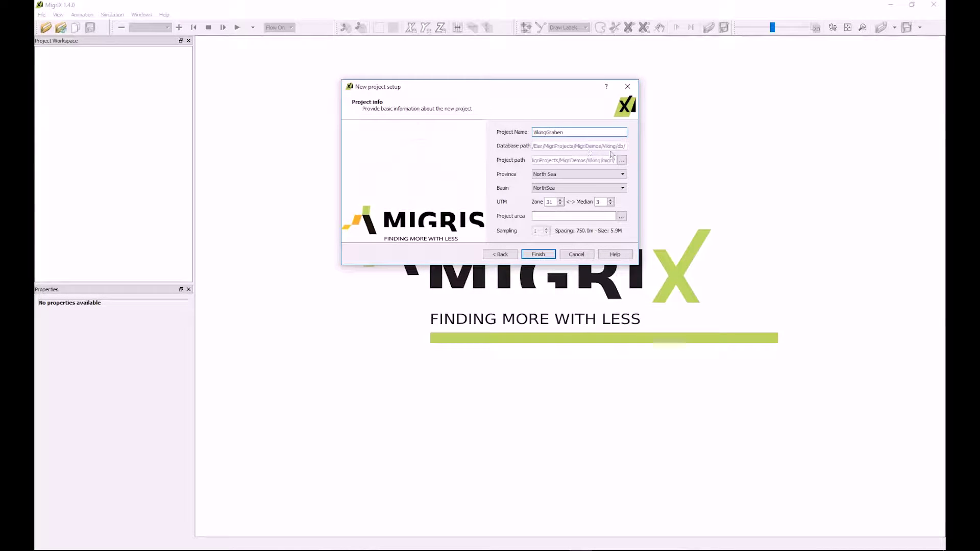
Step: Keep North Sea as the province, choose the basin, and create the project
click(623, 175)
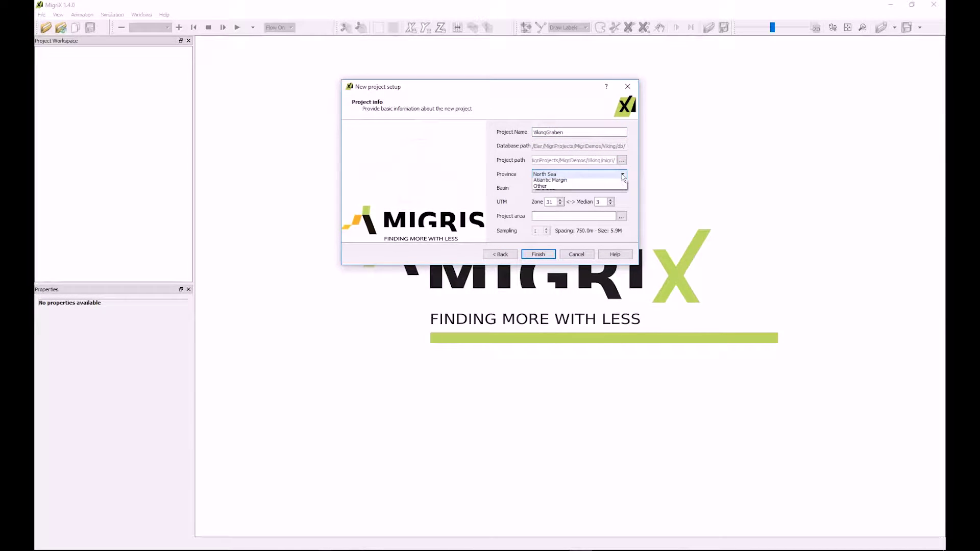
click(623, 177)
click(623, 188)
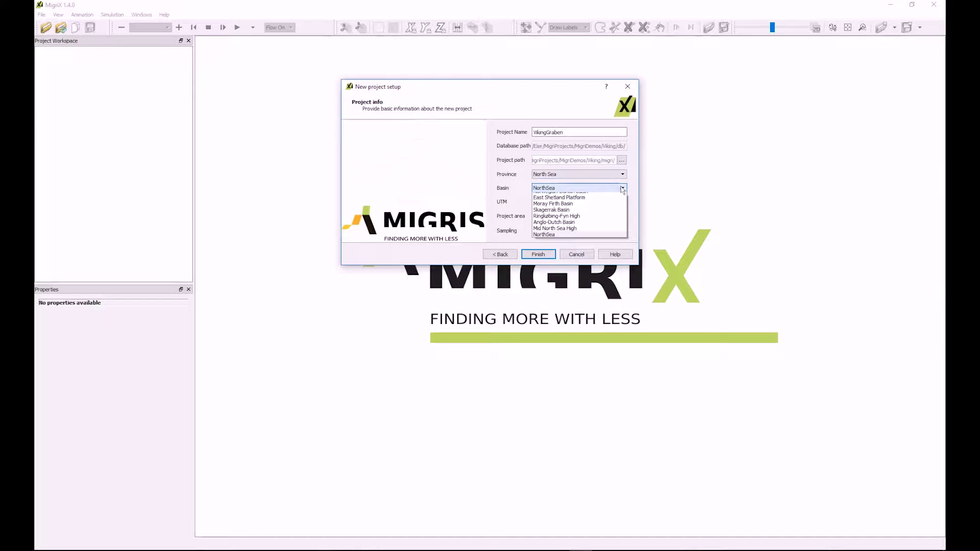
click(565, 197)
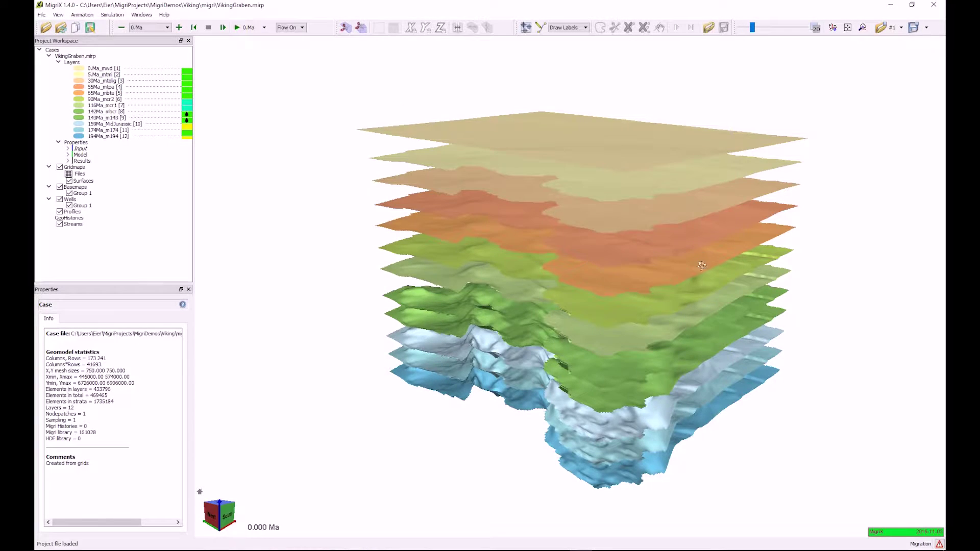
Step: Rotate the model to face south and show the layer names in the 3D view
drag(619, 313, 442, 293)
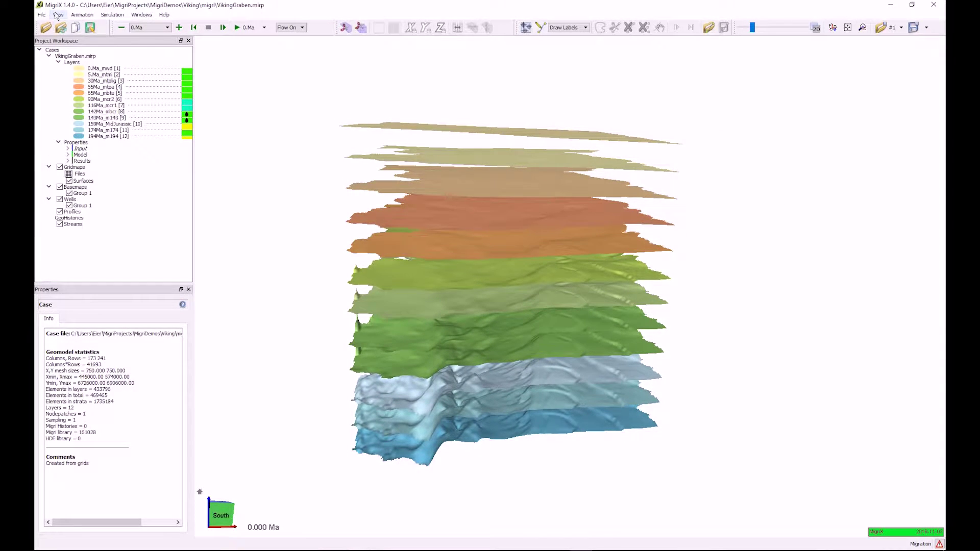
click(57, 15)
mouse_move(76, 103)
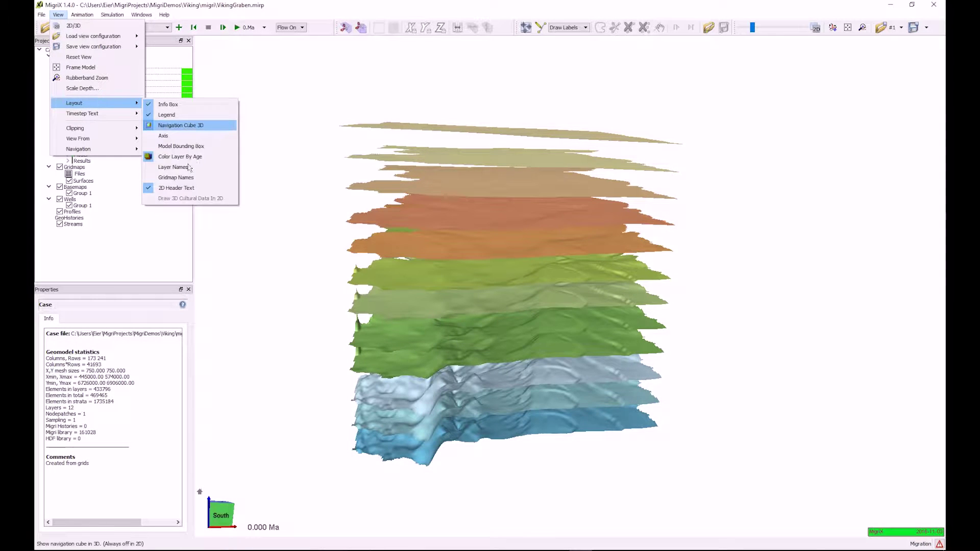
click(189, 167)
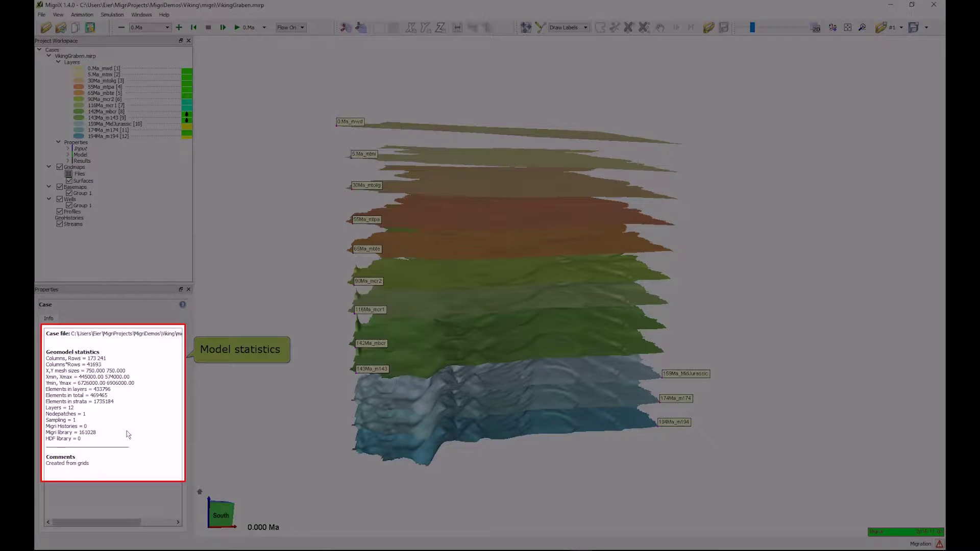
Step: Review the geomodel statistics and display the Depth, Thickness and Age structure properties on the layers
drag(97, 433, 43, 364)
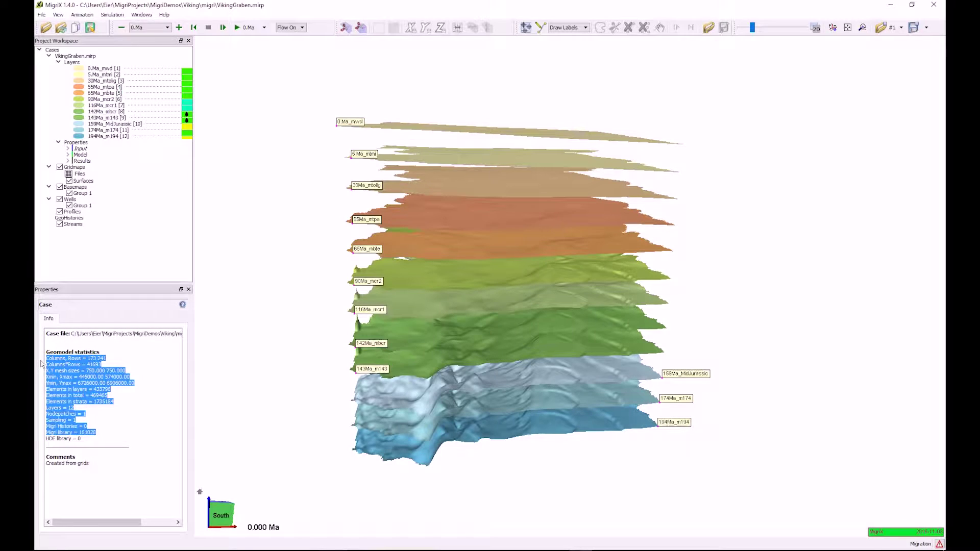
click(68, 155)
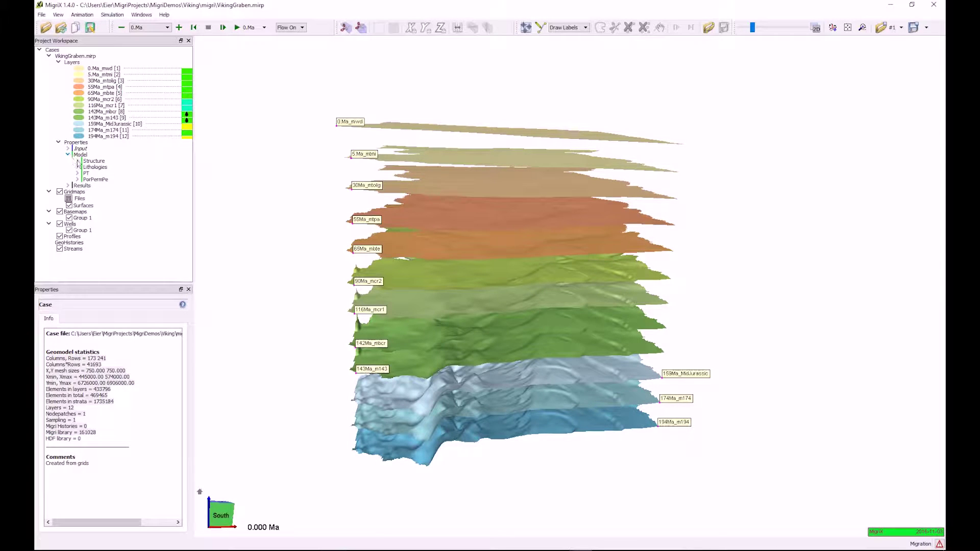
click(78, 161)
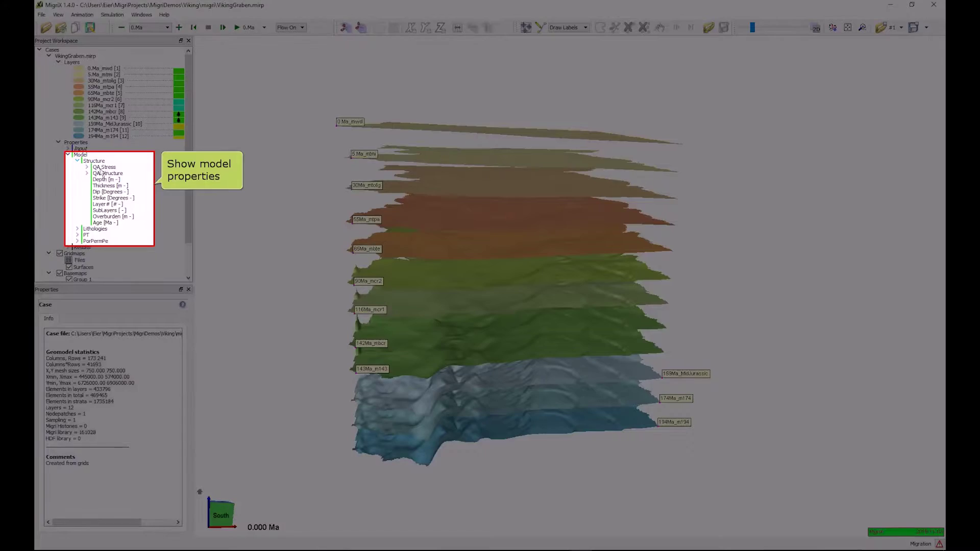
click(105, 179)
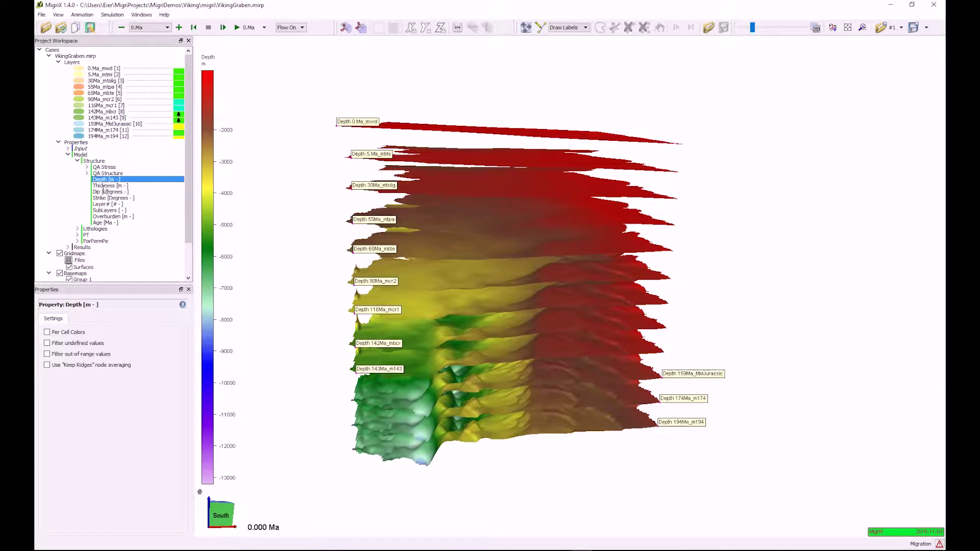
click(104, 186)
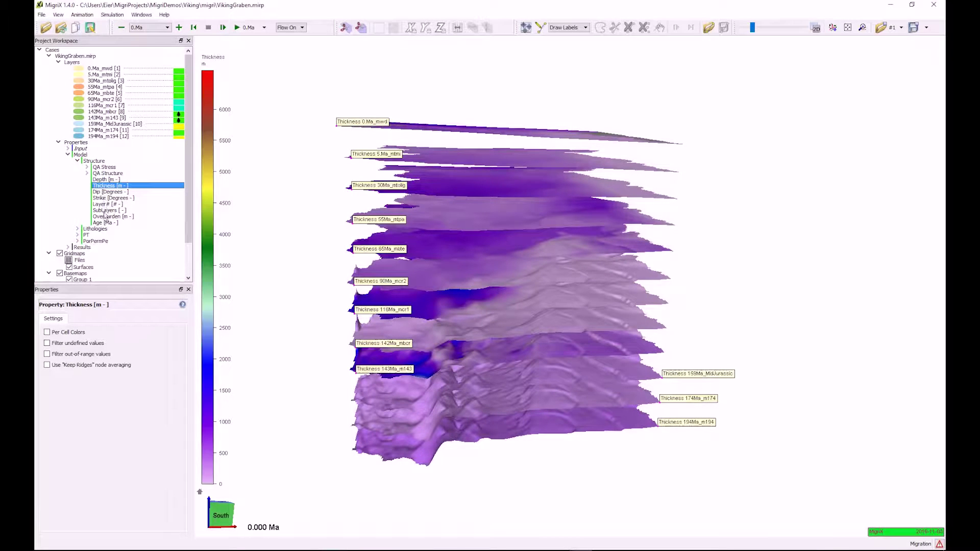
click(103, 223)
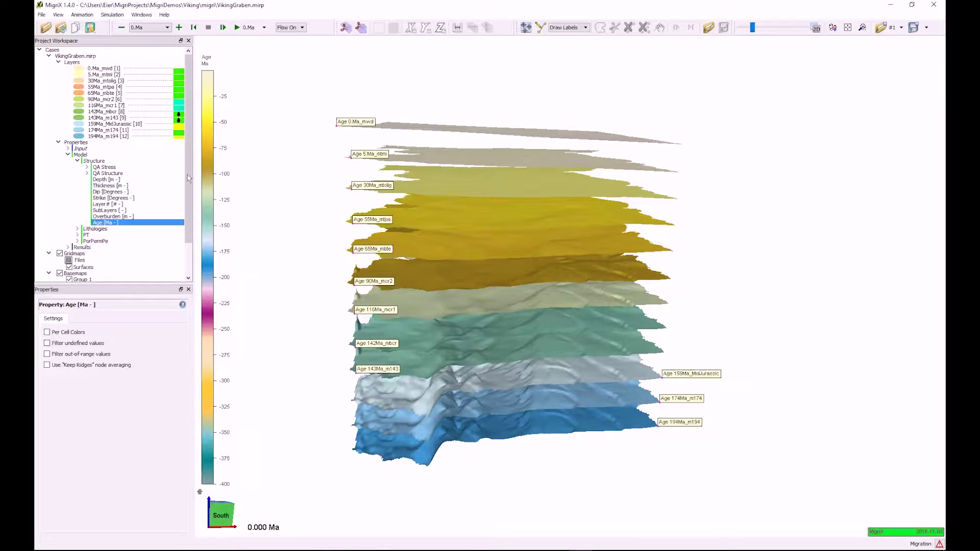
Step: Set the source potential TOC of layer 142Ma_mbcr to 5 %
click(68, 149)
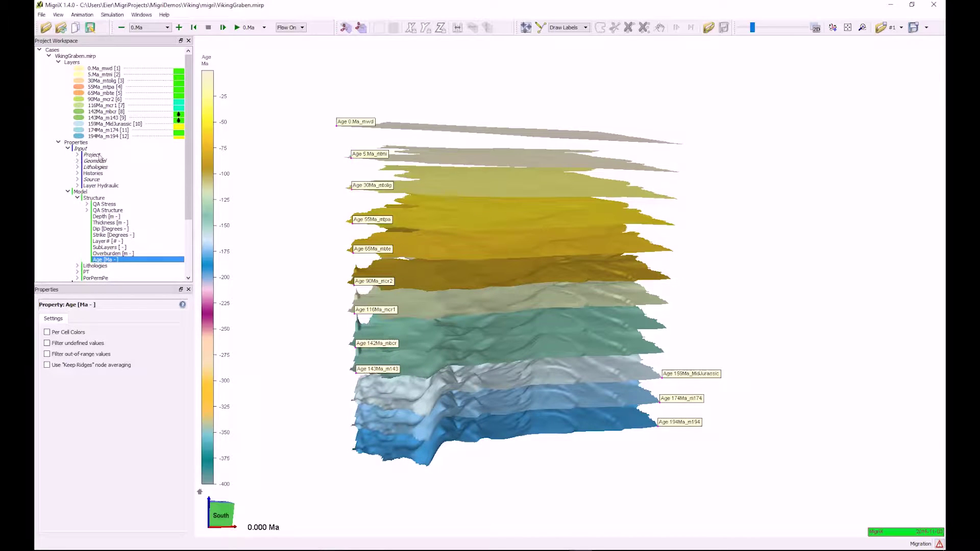
click(78, 179)
click(88, 186)
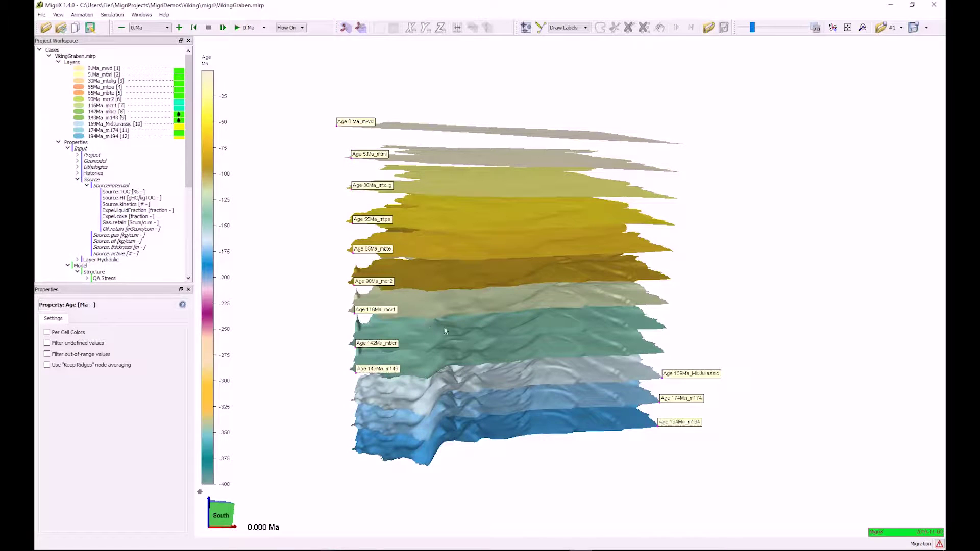
click(467, 332)
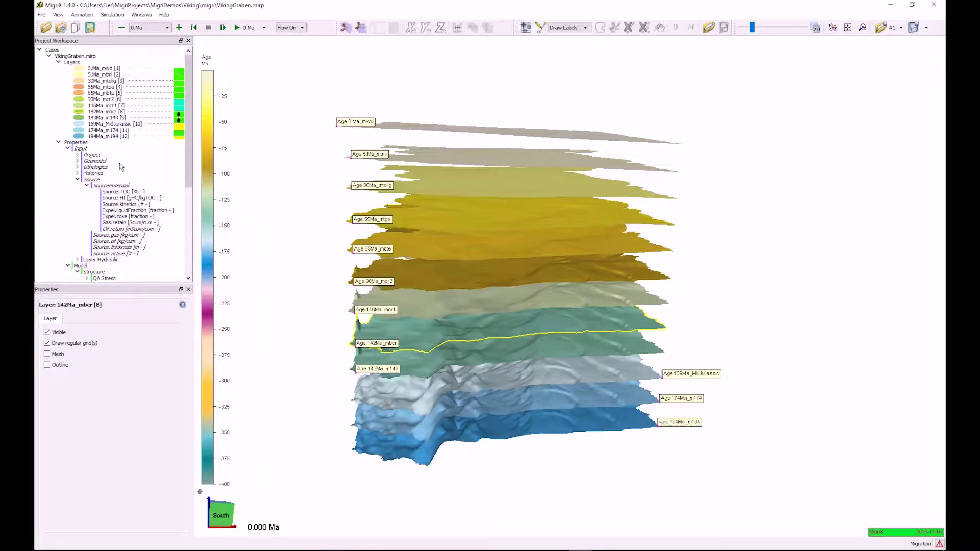
click(123, 192)
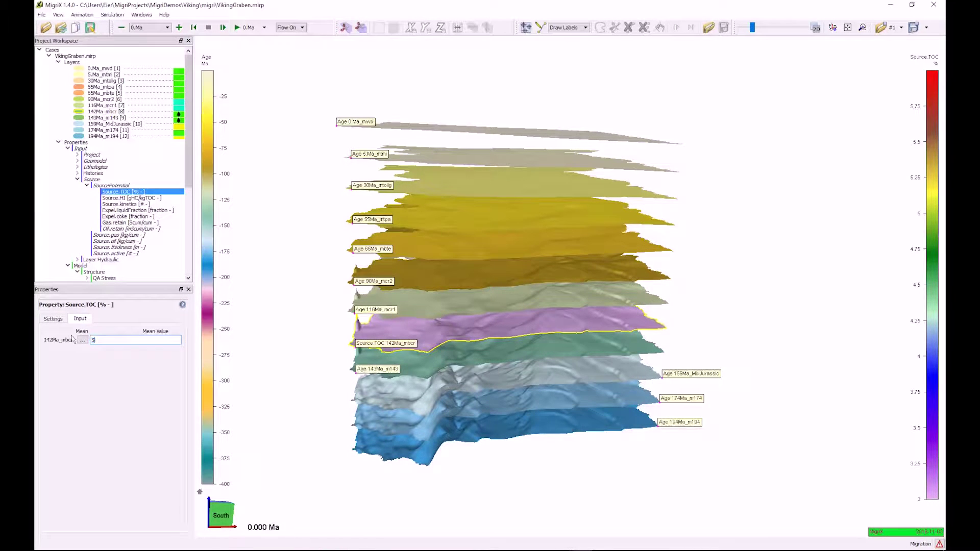
Step: Set the source HI of layer 142Ma_mbcr to 500 gHC/kgTOC
click(125, 198)
double_click(92, 340)
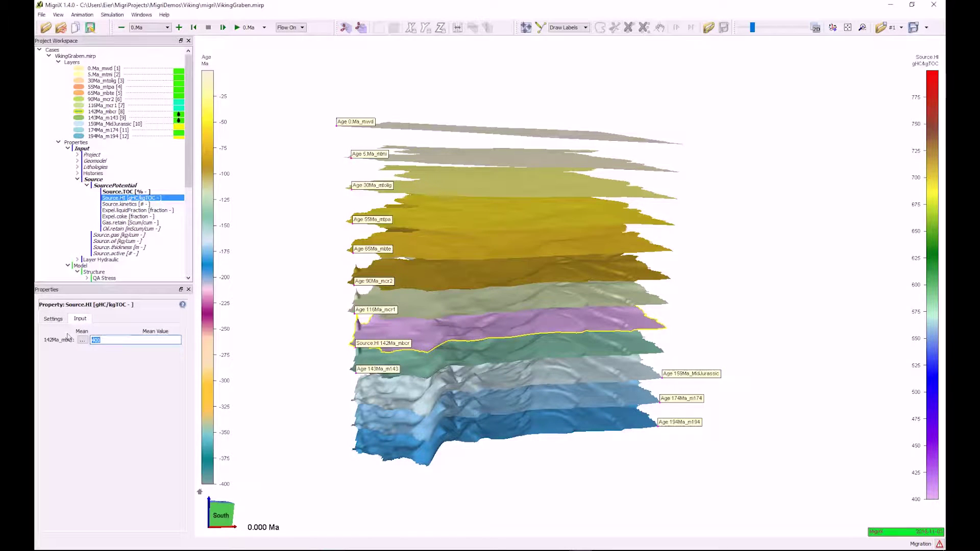
text(500)
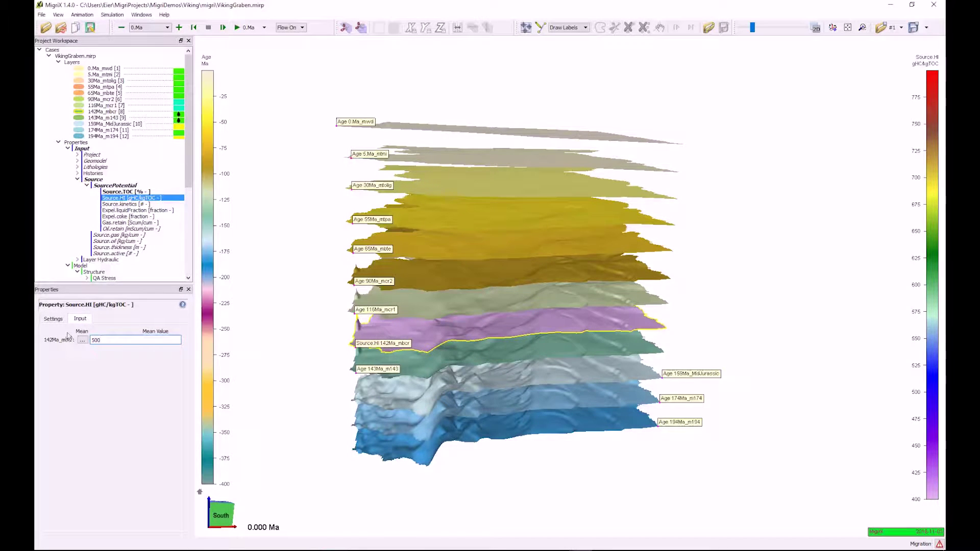
click(241, 200)
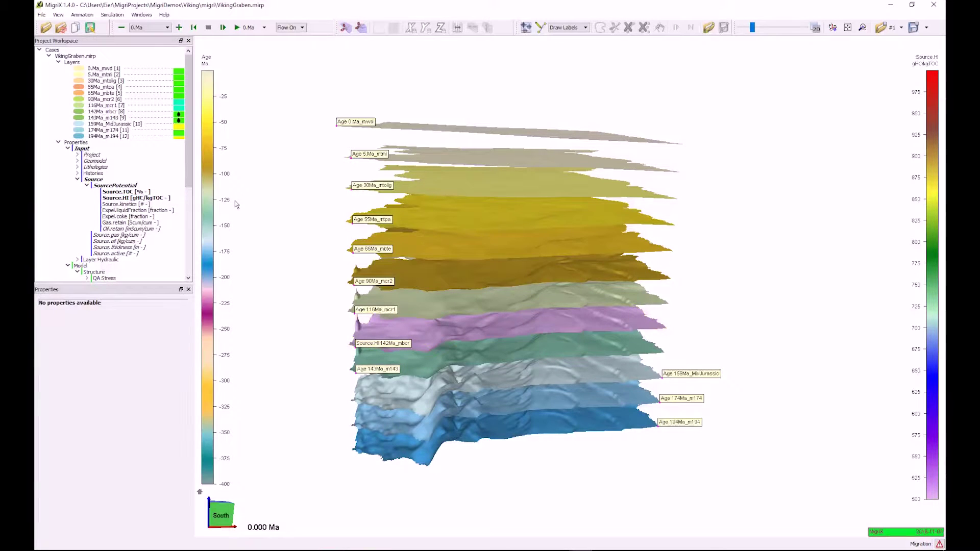
Step: Set the source TOC of layer 143Ma_m143 to 2.5 % and its HI to 250 gHC/kgTOC
click(108, 118)
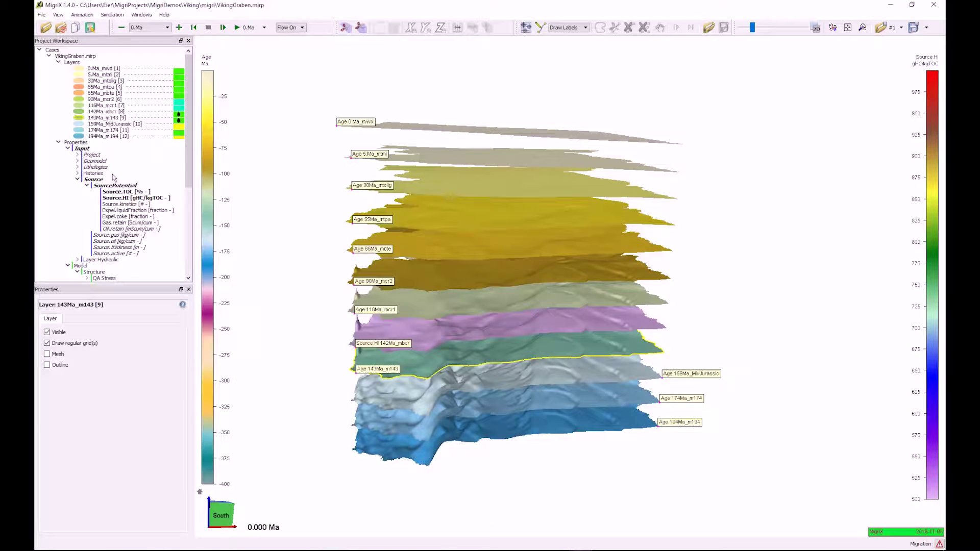
click(114, 192)
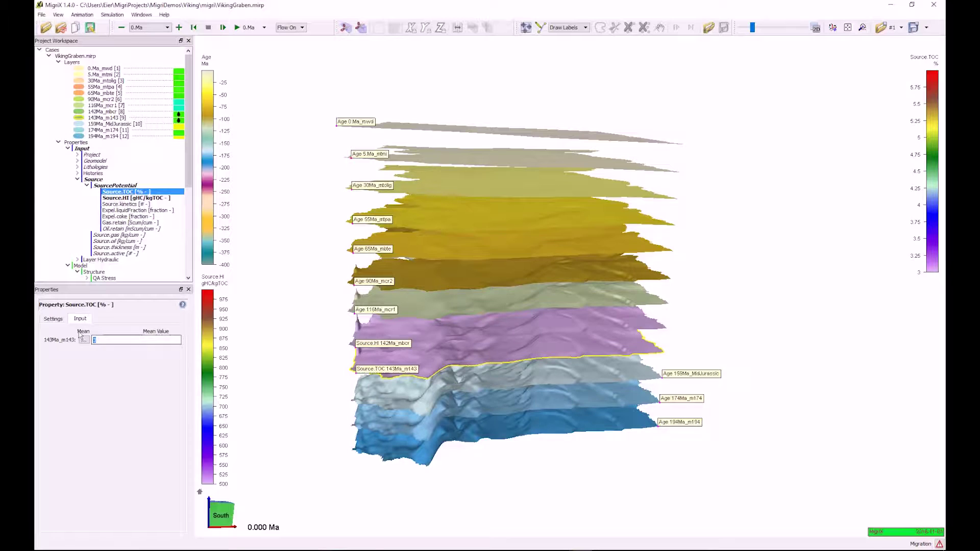
text(2.5)
click(135, 198)
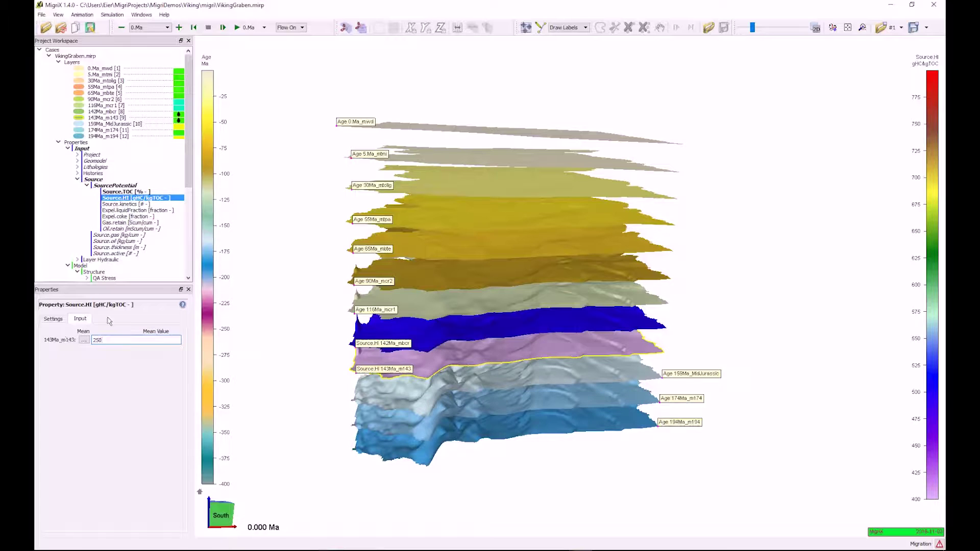
click(284, 267)
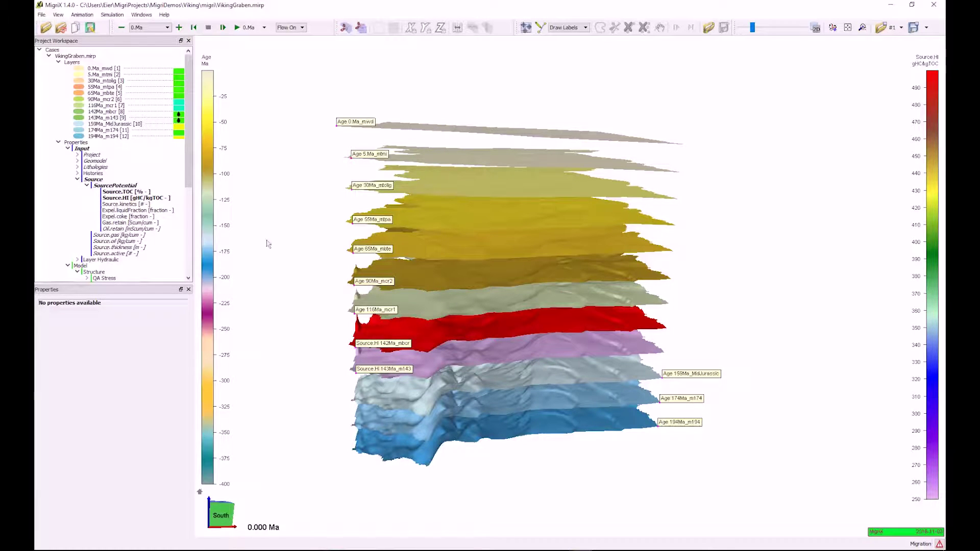
Step: Activate the 30, 65 and 90 Ma timesteps in the project's timesteps table
click(41, 16)
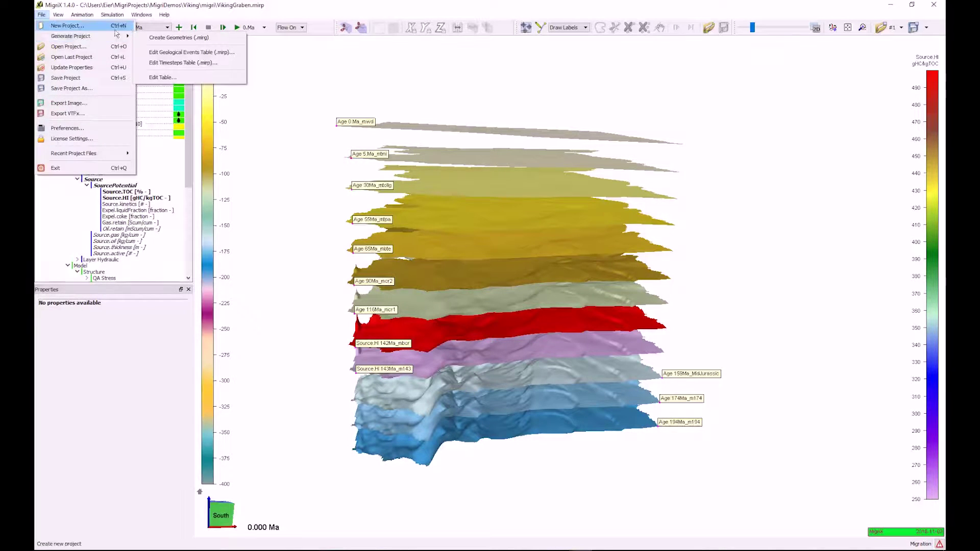
mouse_move(117, 36)
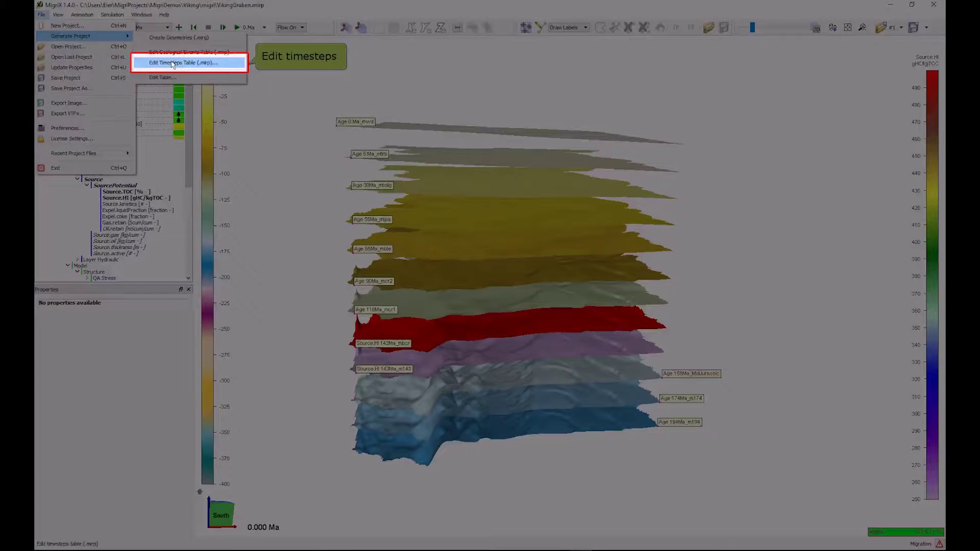
click(173, 62)
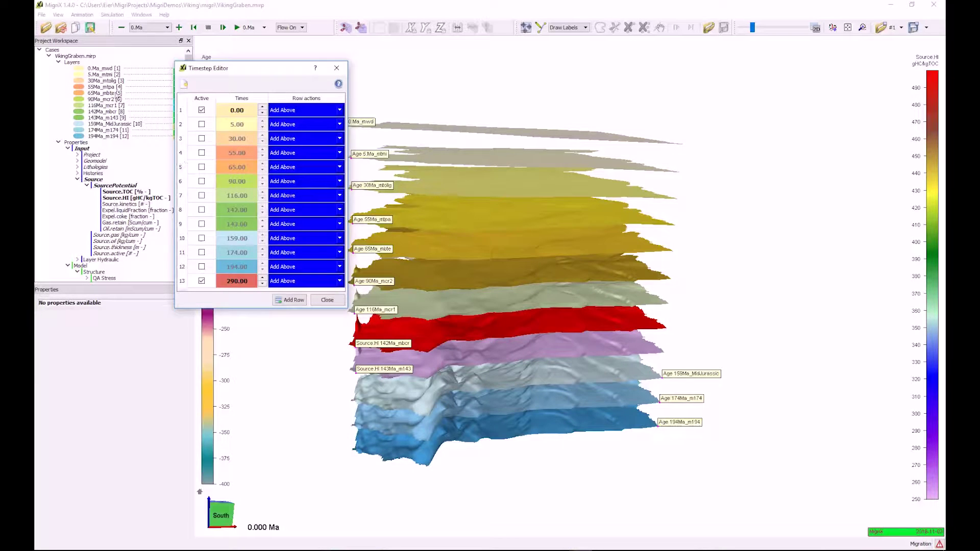
click(202, 139)
click(203, 168)
click(202, 182)
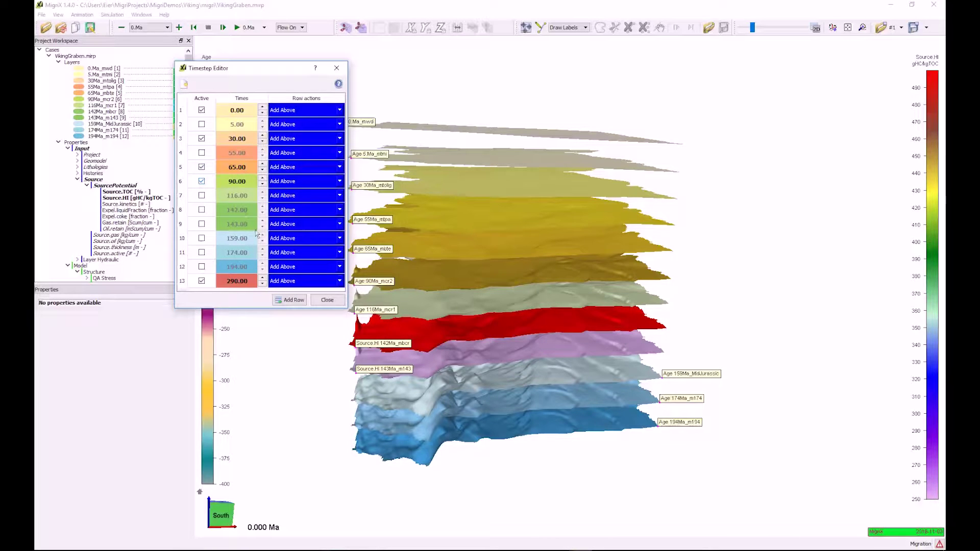
click(329, 301)
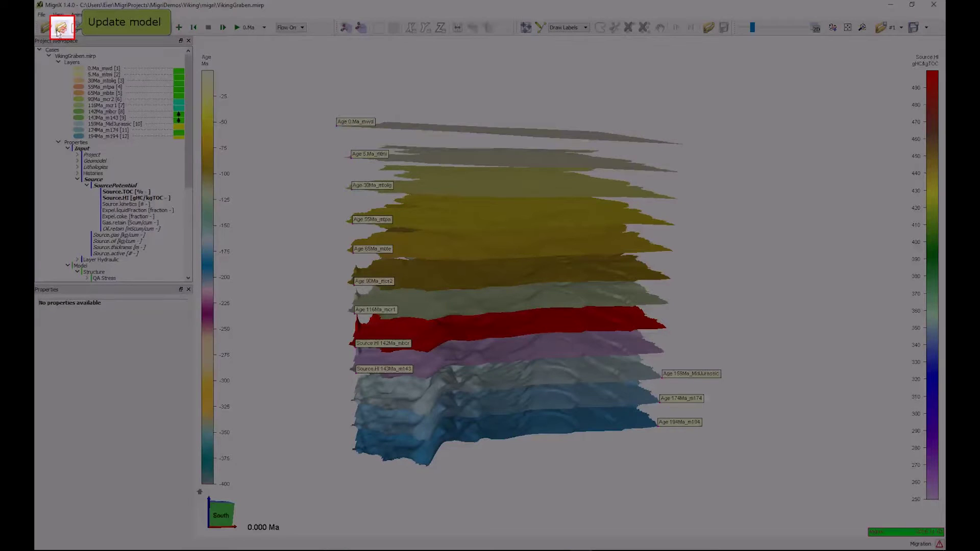
Step: Update the model with the edited inputs, allowing the project to be saved
click(60, 28)
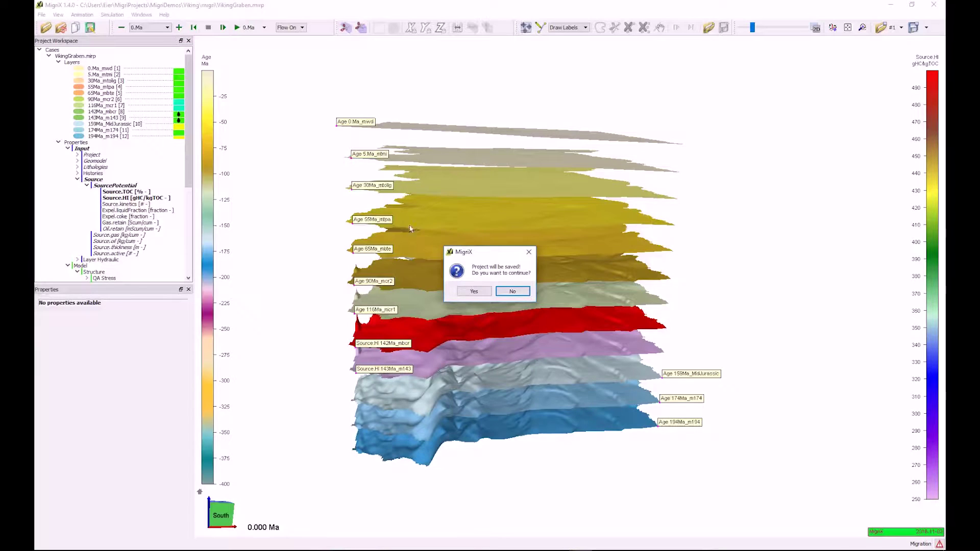
click(473, 292)
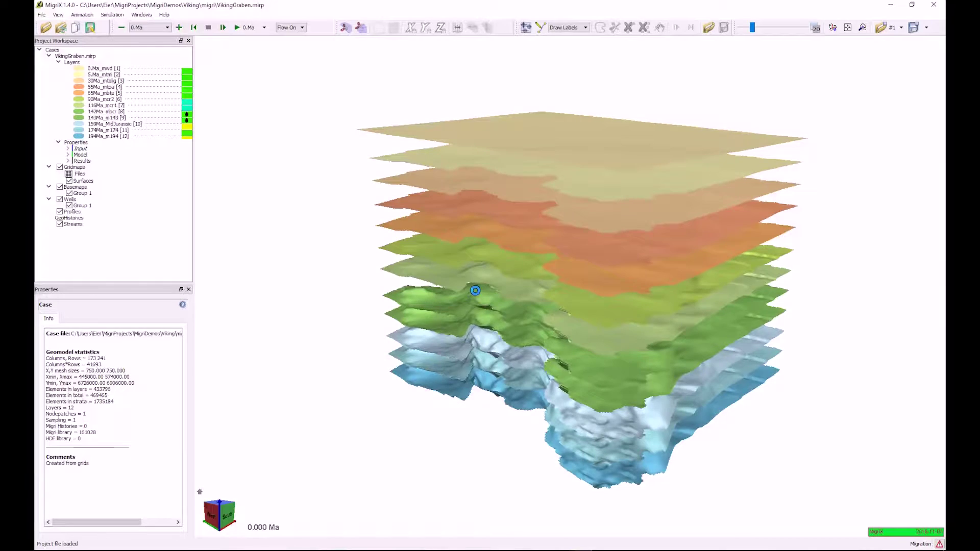
drag(598, 262, 435, 304)
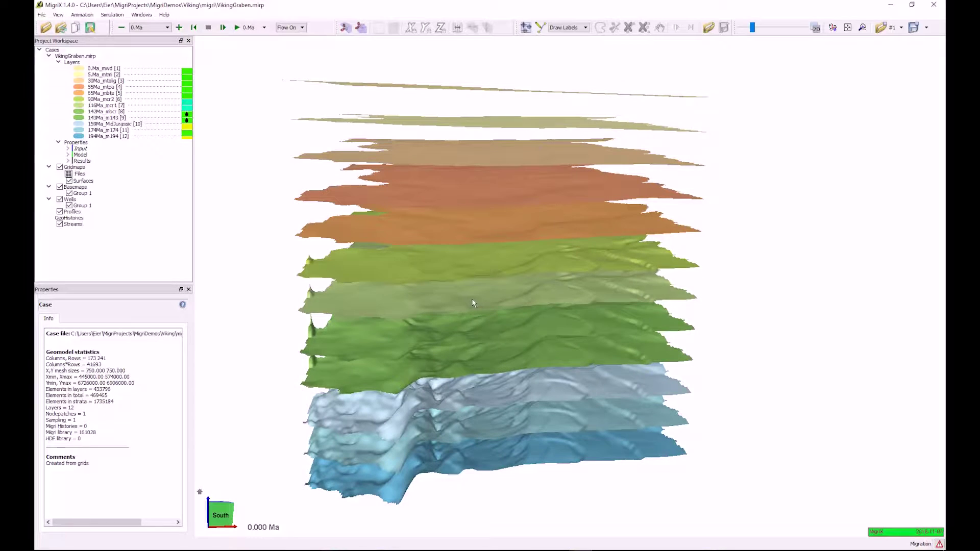
Step: Hide all layers except 159Ma_MidJurassic in the 3D view
click(114, 124)
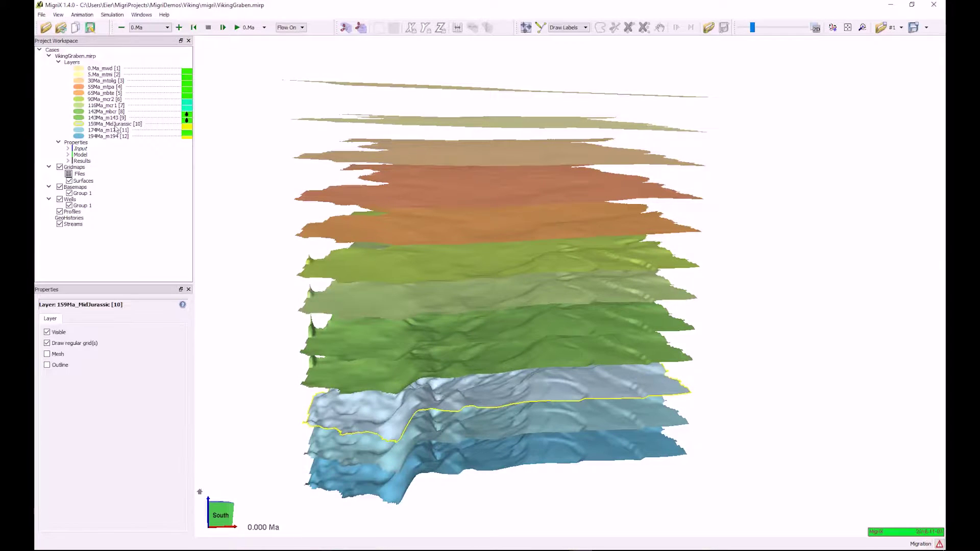
right_click(530, 386)
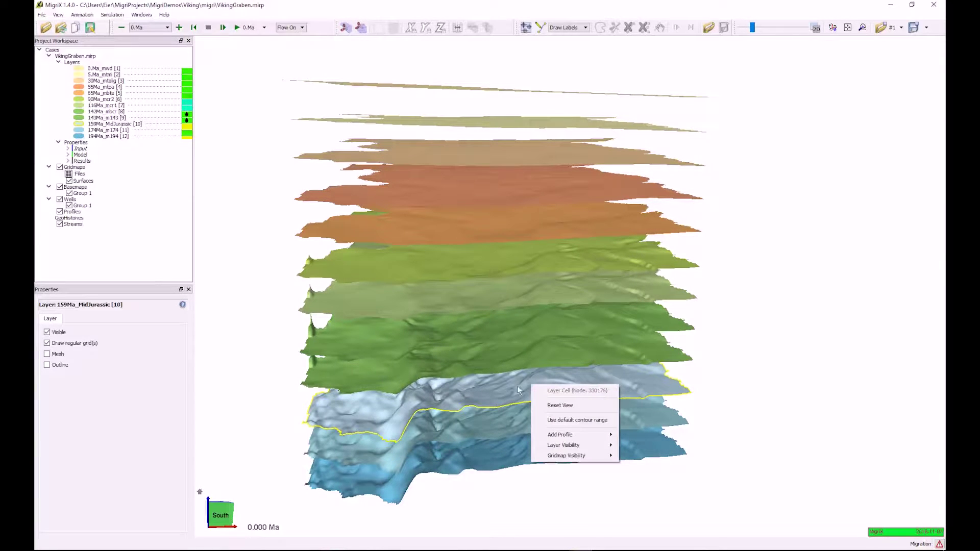
right_click(498, 393)
right_click(497, 393)
mouse_move(551, 451)
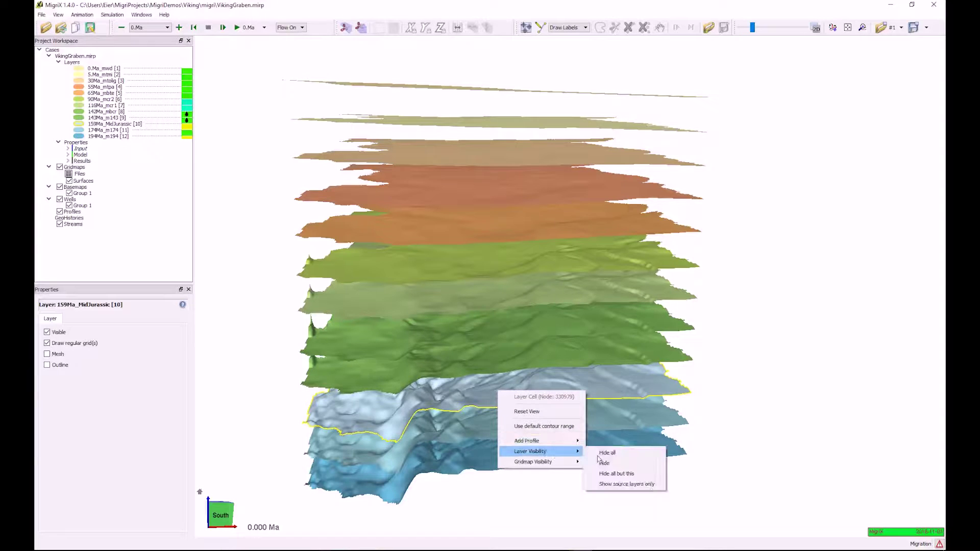
click(616, 474)
drag(588, 382, 474, 294)
scroll(474, 294, up, 5)
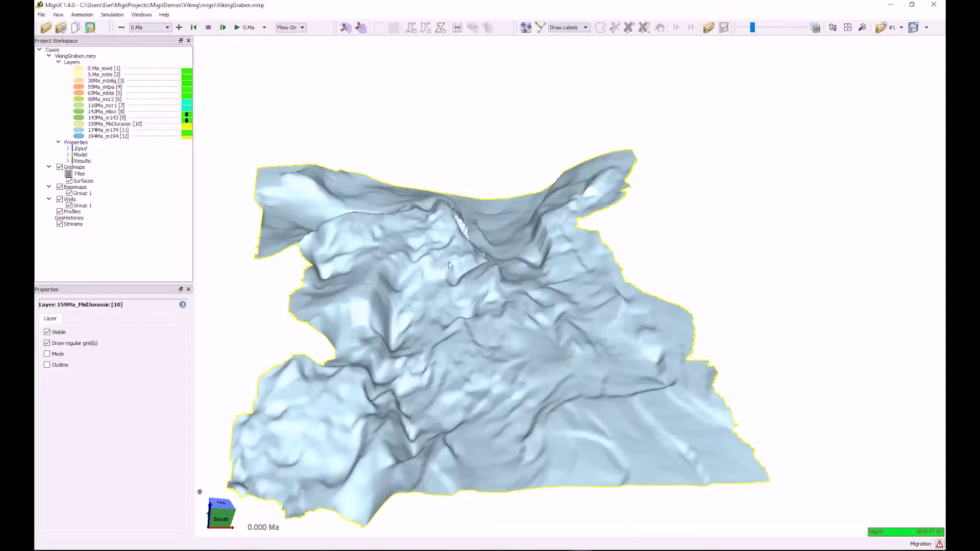
scroll(488, 267, up, 2)
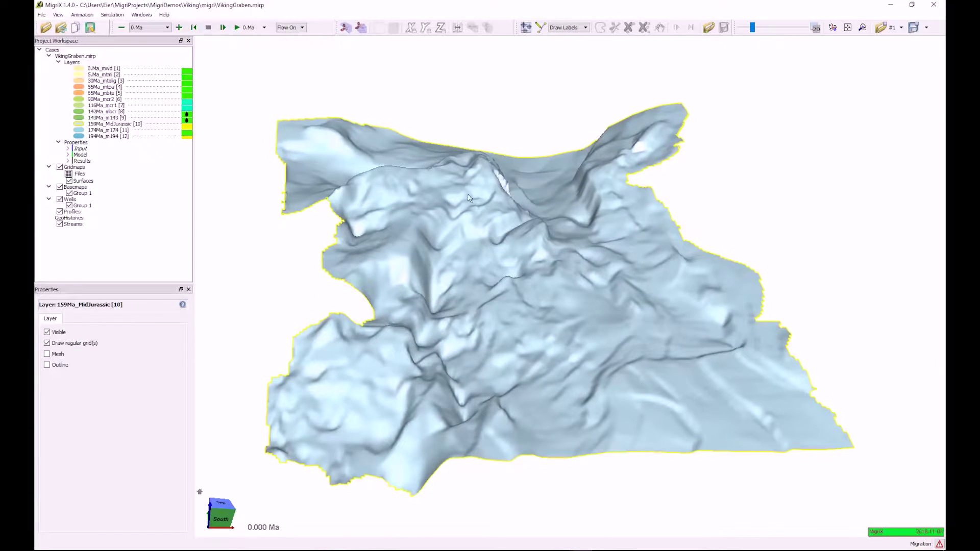
Step: Simulate the model to present day (0 Ma) and inspect the hydrocarbon flow rates on the MidJurassic layer
click(311, 70)
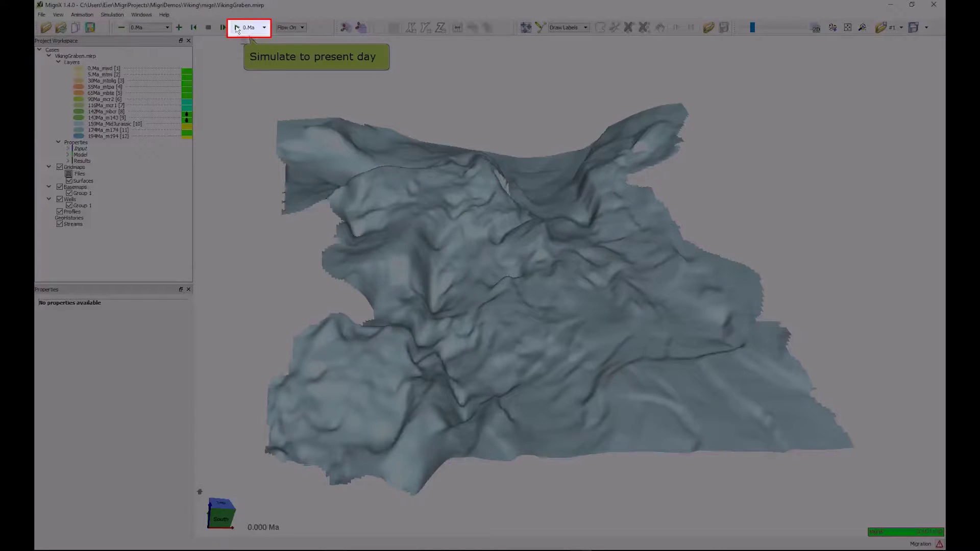
click(237, 29)
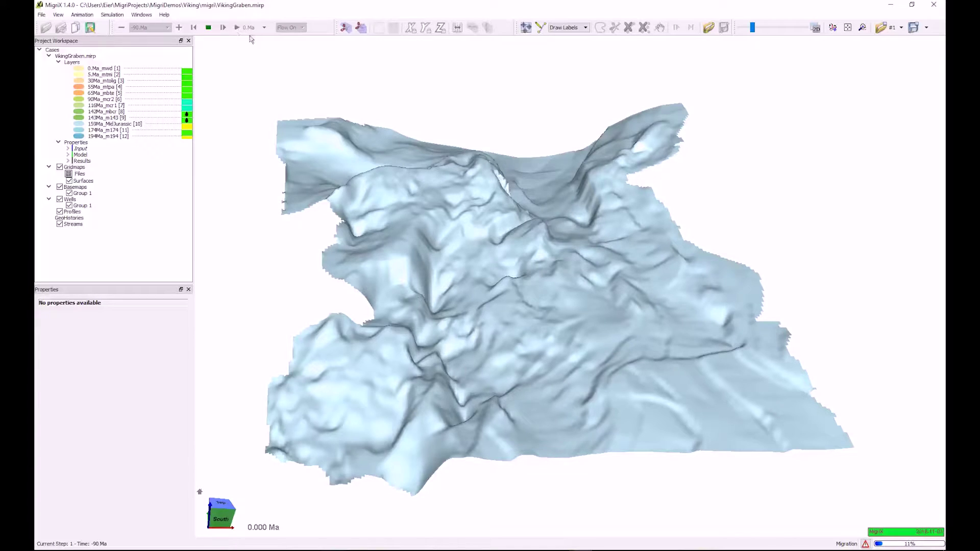
drag(387, 192, 458, 219)
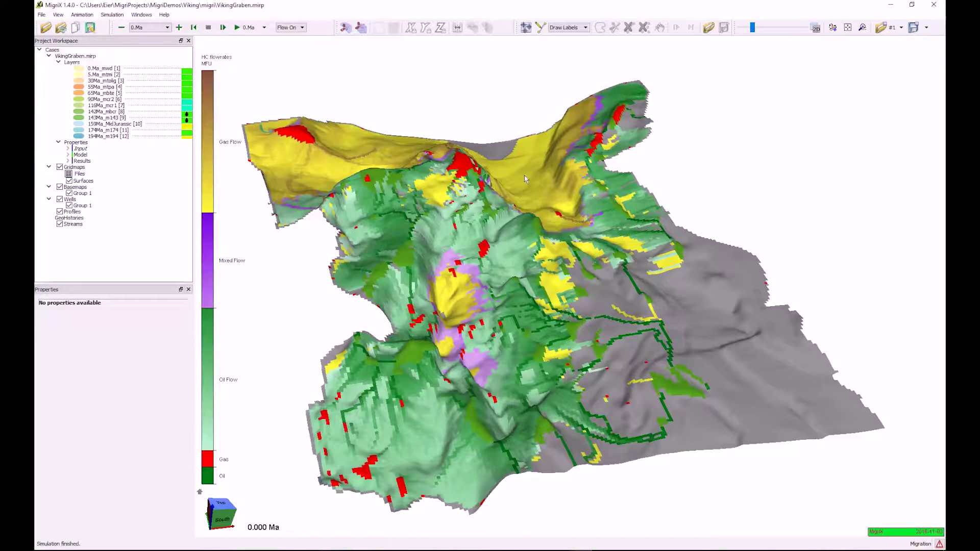
drag(529, 179, 516, 328)
scroll(516, 327, up, 5)
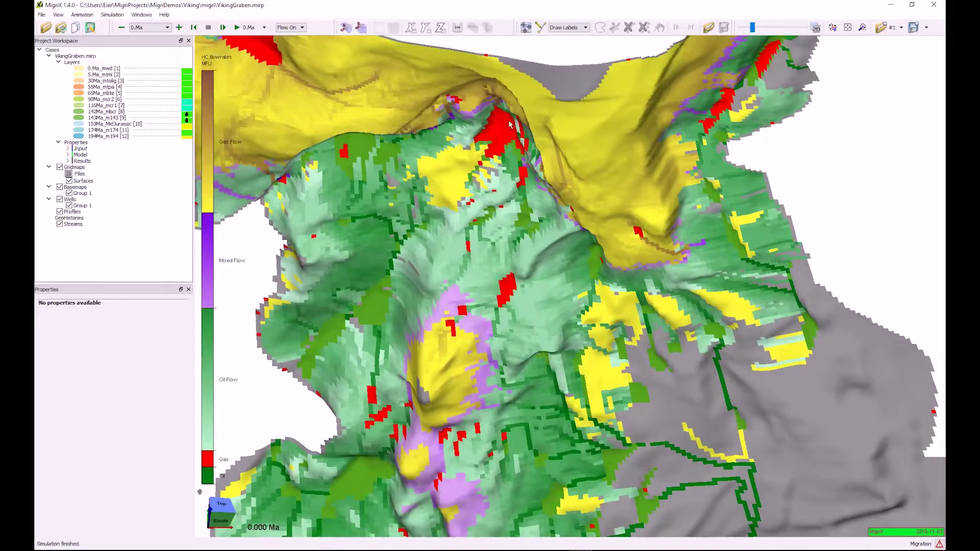
scroll(485, 265, down, 3)
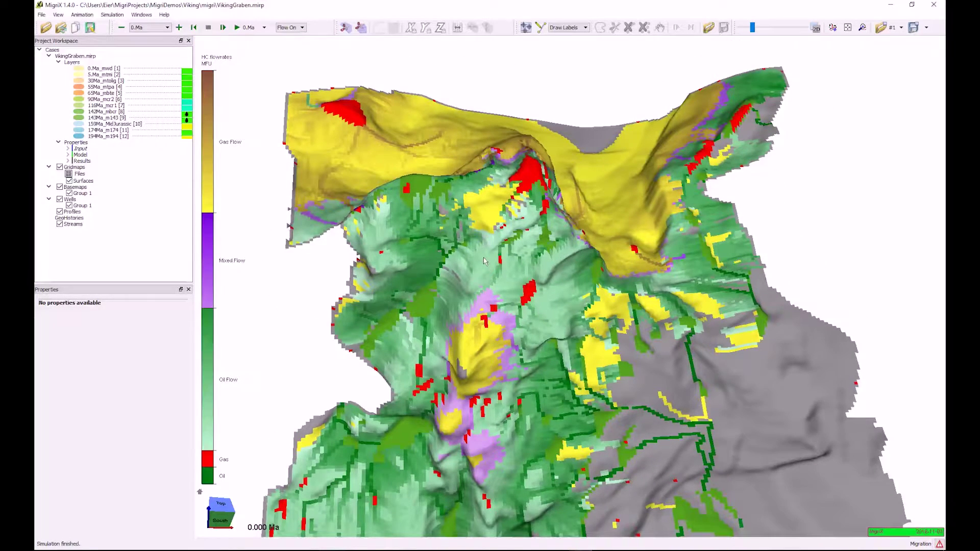
Step: Show the source layers 142Ma_mbcr and 143Ma_m143 and hide layer 159Ma_MidJurassic
click(102, 112)
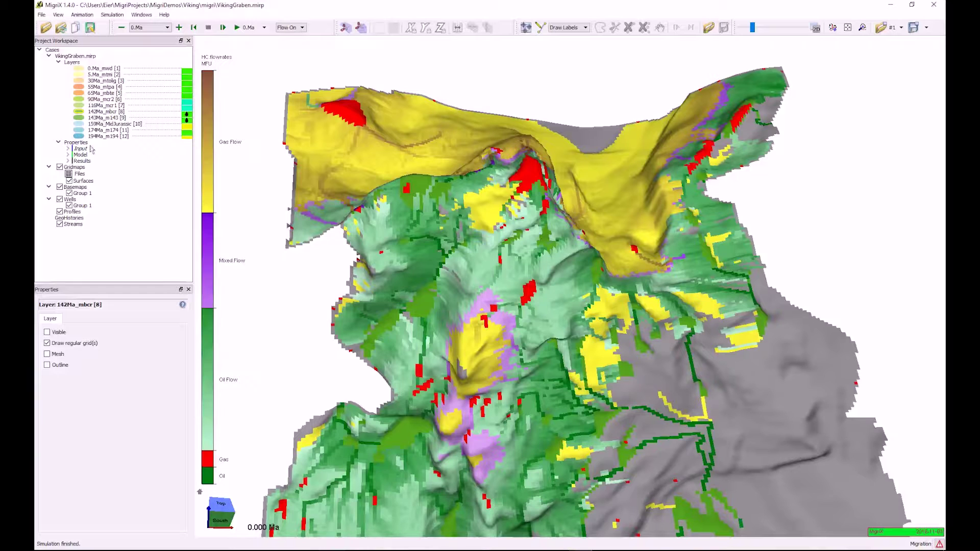
click(47, 332)
click(102, 118)
click(47, 332)
click(109, 124)
click(47, 332)
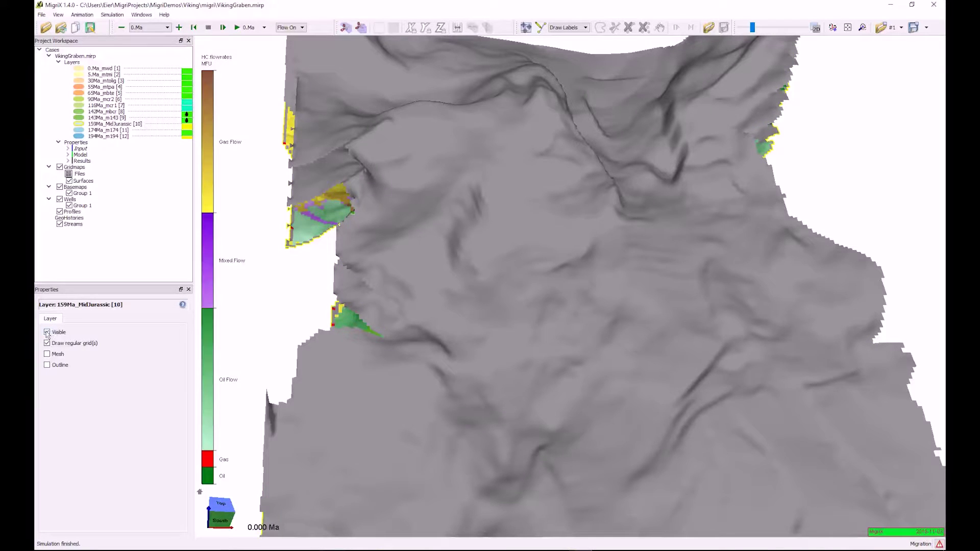
Step: Increase the vertical separation between the two displayed source layers
drag(603, 298, 608, 238)
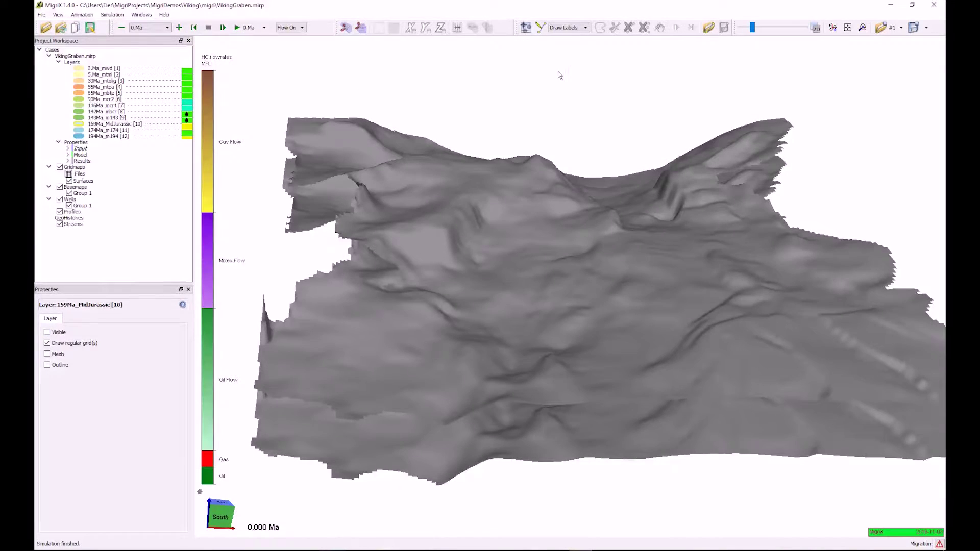
click(548, 88)
drag(754, 30, 767, 28)
drag(557, 146, 463, 255)
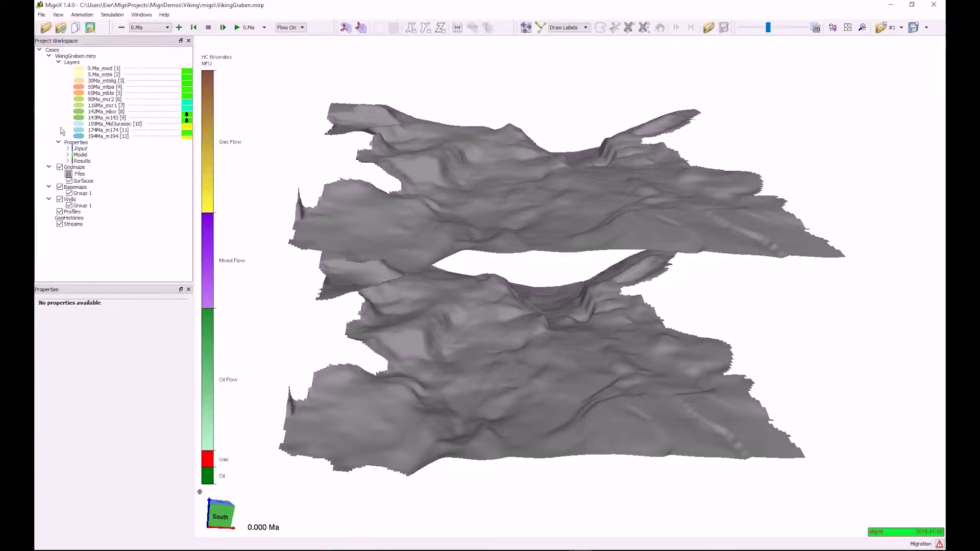
Step: Display the Maturity windows result on the two source layers and inspect it
click(68, 161)
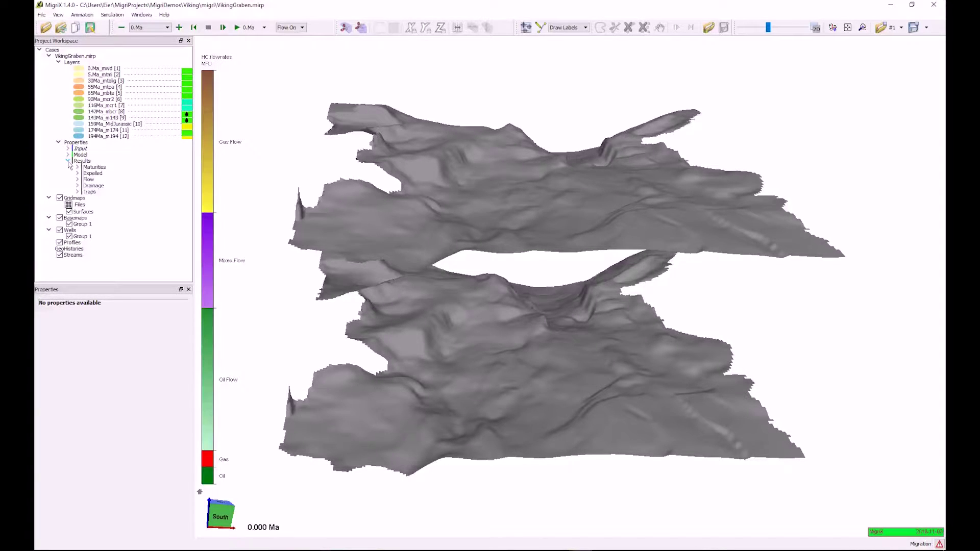
click(77, 166)
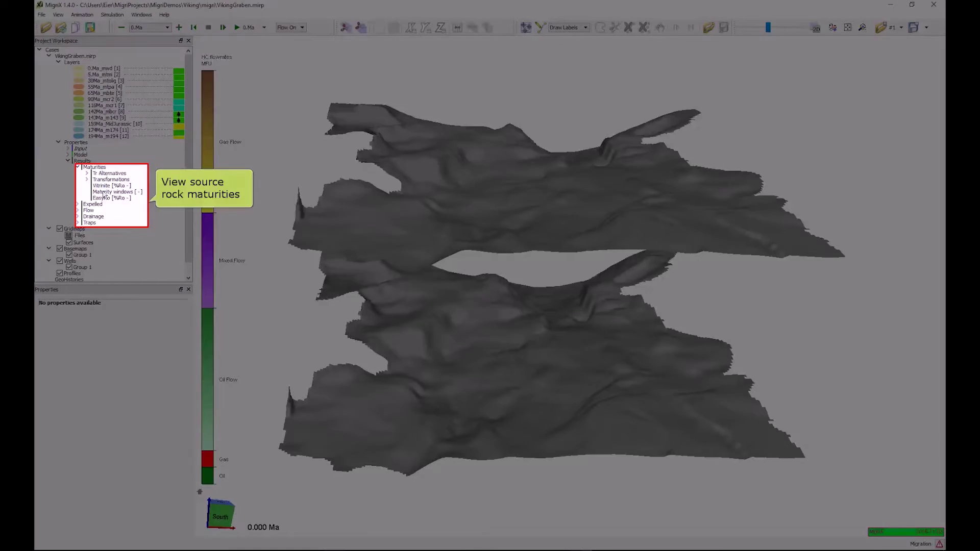
click(110, 192)
drag(600, 178, 605, 196)
click(48, 331)
drag(660, 307, 655, 300)
drag(460, 268, 501, 176)
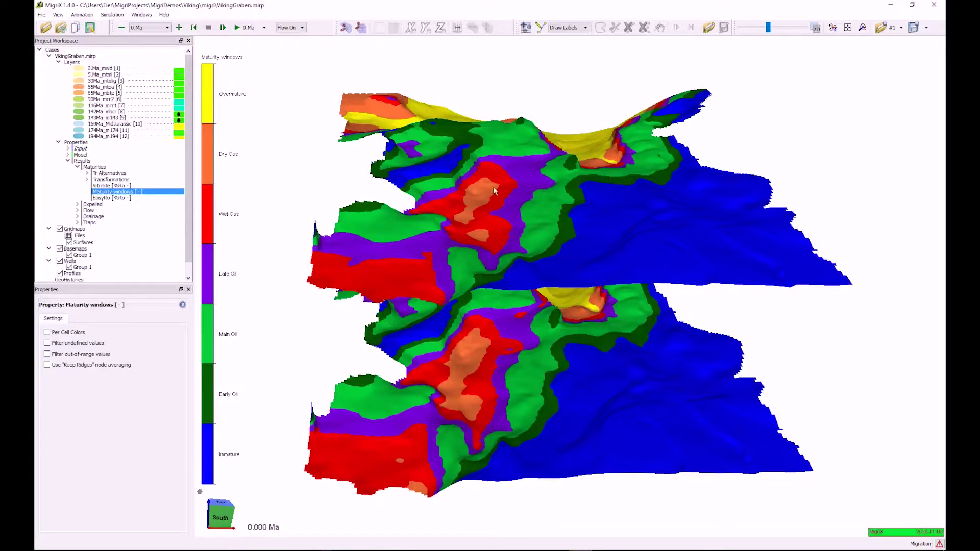
Step: Examine the transformation results on the source layers: Oilwindow onset, Gaswindow onset, Gas.transformed and Oil.transformed
click(87, 181)
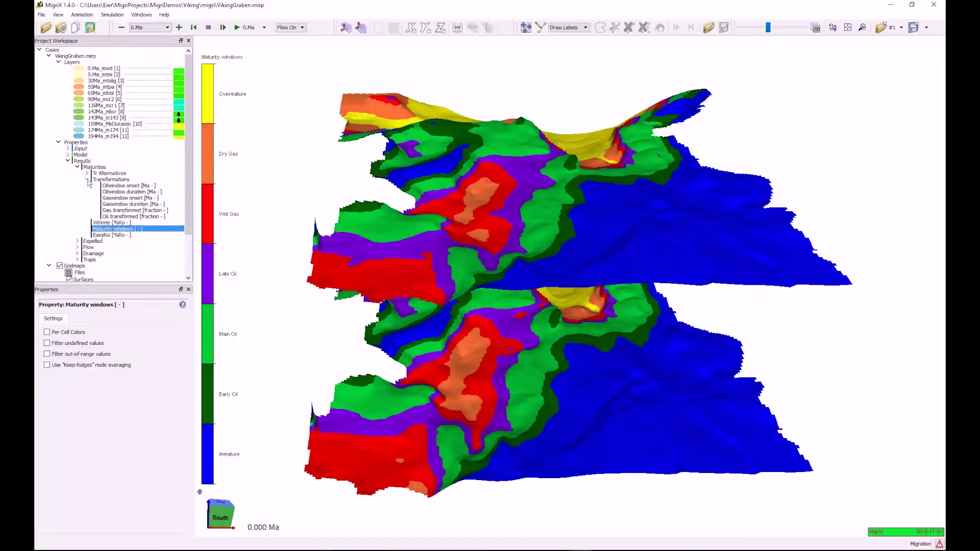
click(122, 187)
drag(551, 214, 571, 193)
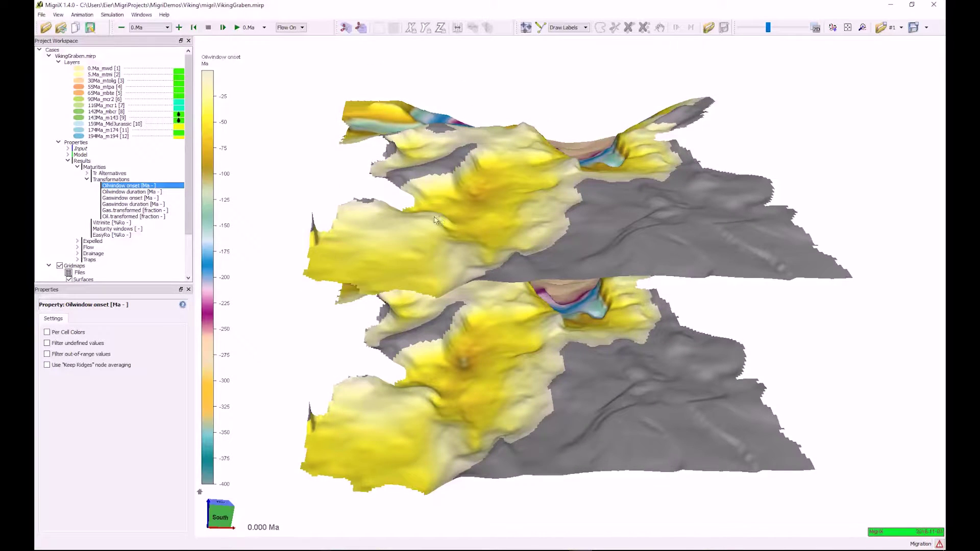
click(121, 199)
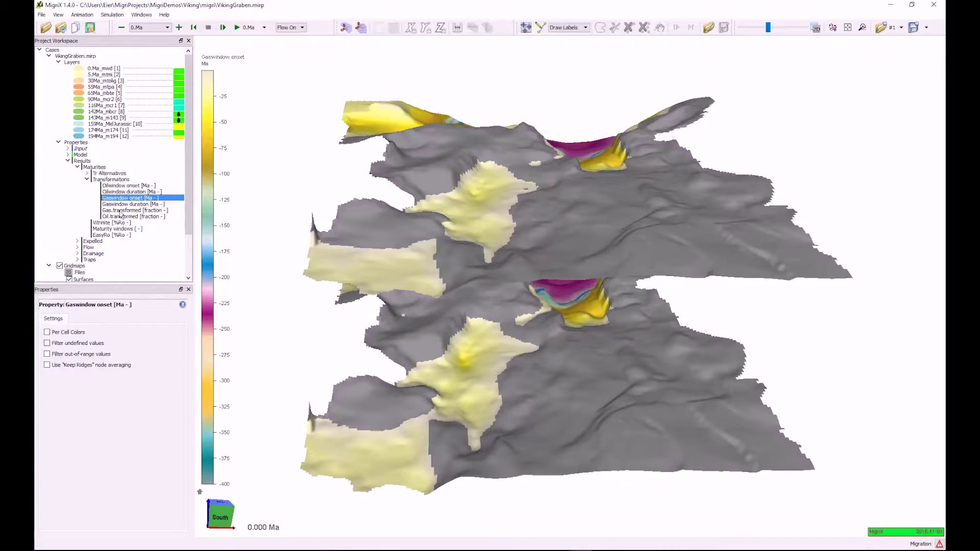
click(120, 211)
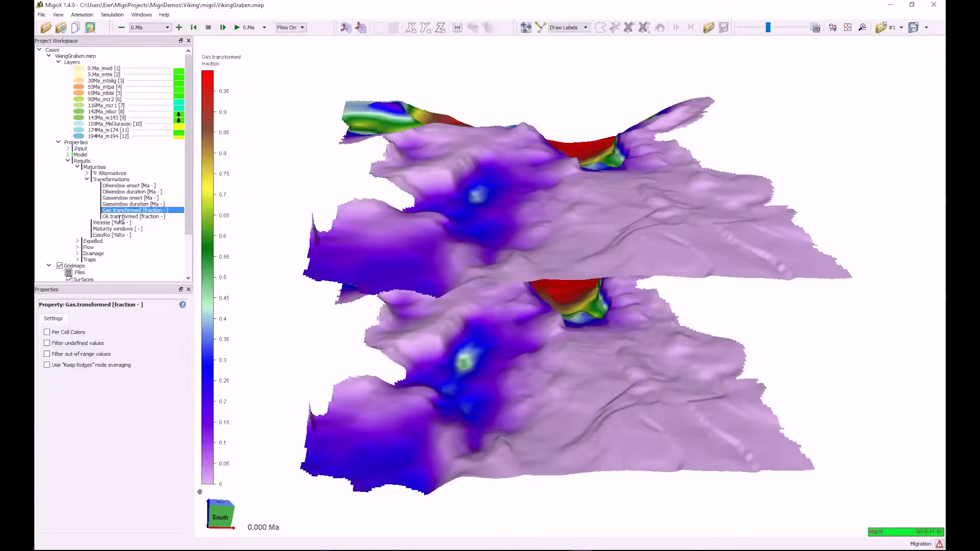
click(121, 217)
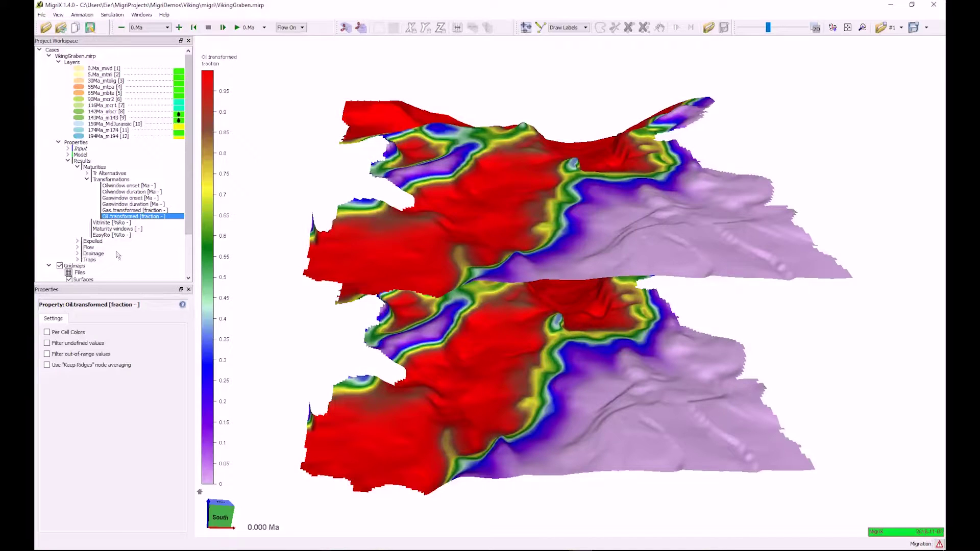
Step: Examine the Gas.expelled and Oil.expelled results on the two source layers
click(78, 242)
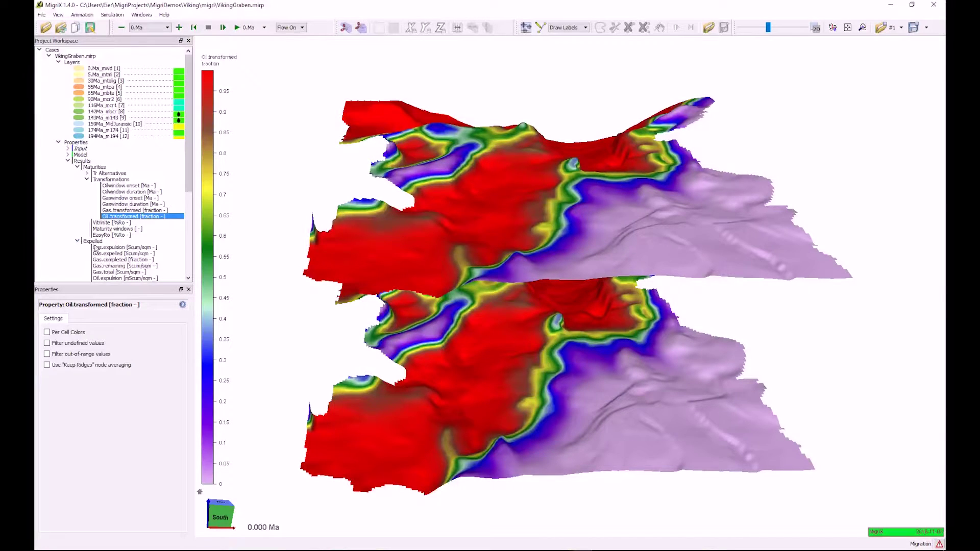
scroll(114, 222, down, 3)
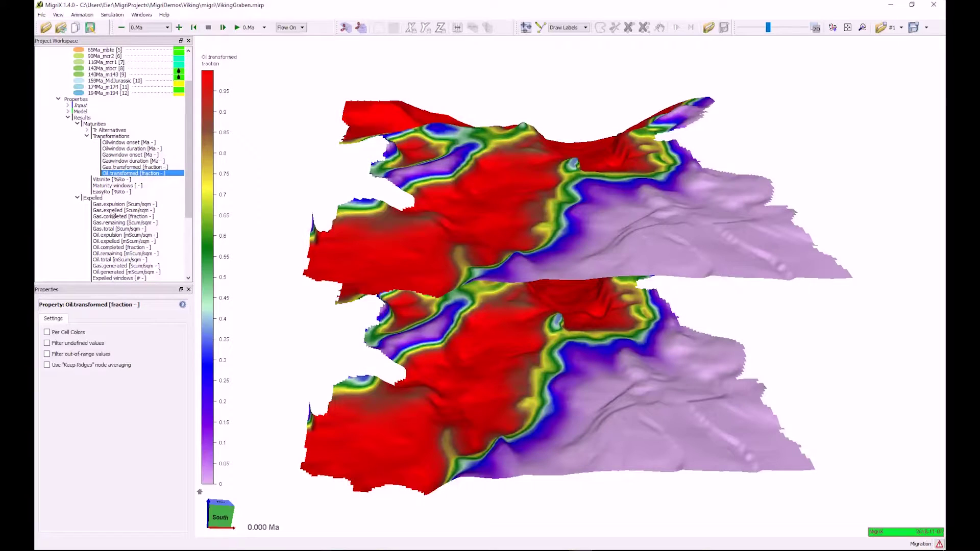
click(113, 211)
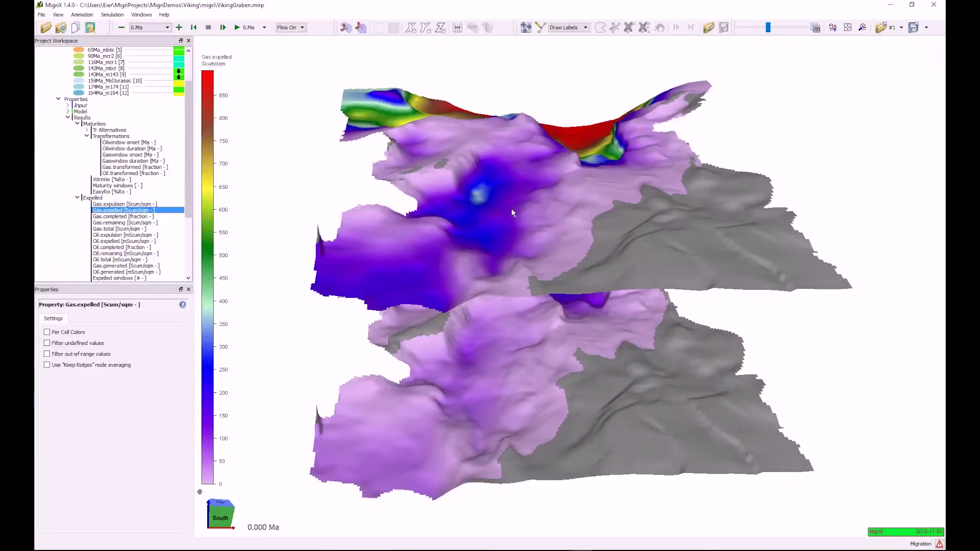
drag(510, 209, 492, 183)
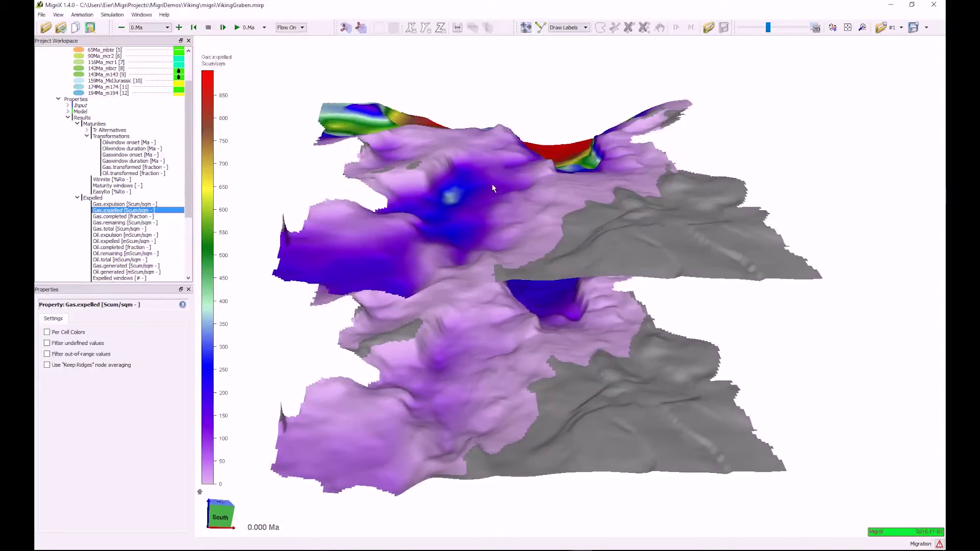
click(107, 242)
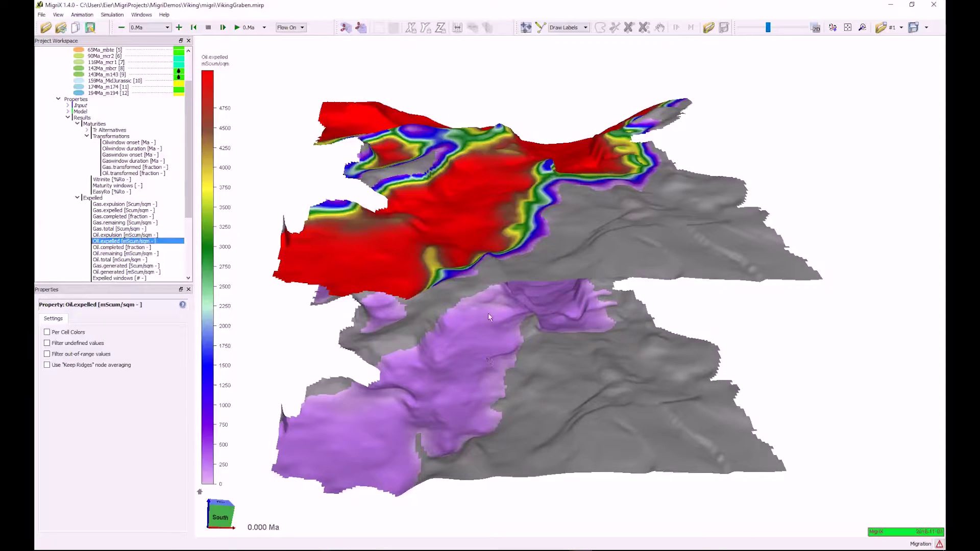
Step: Display the Expelled windows result on the two source layers and inspect it
scroll(131, 255, down, 2)
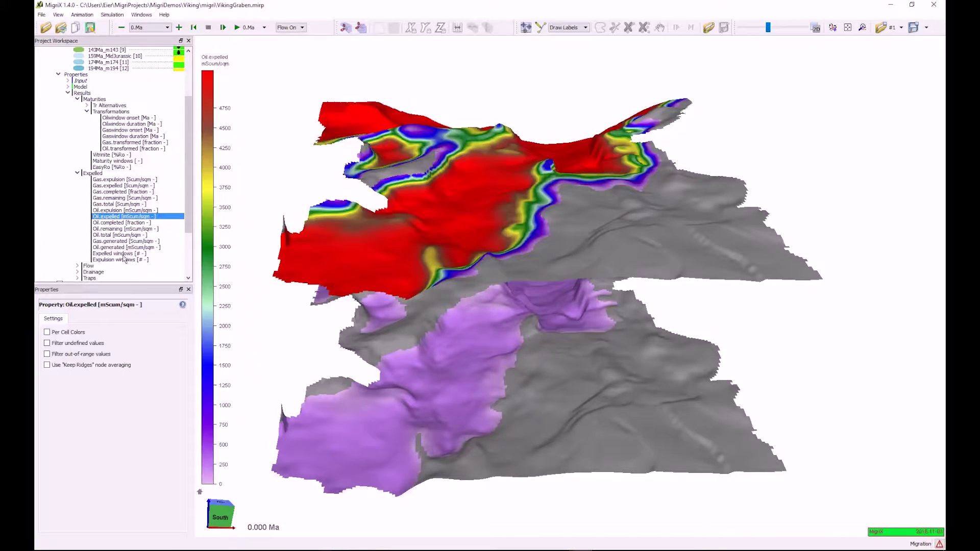
click(123, 253)
drag(633, 350, 676, 332)
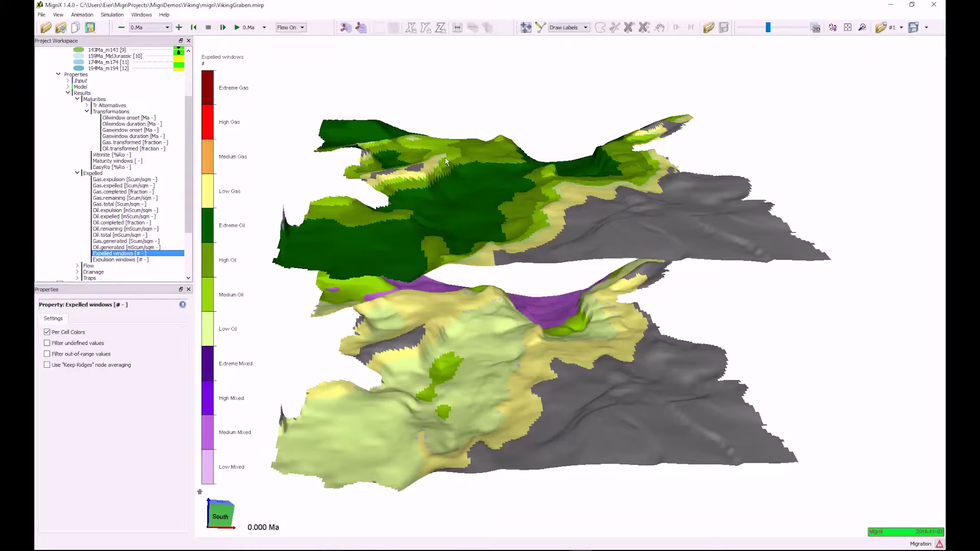
Step: Make the 159Ma_MidJurassic layer visible and hide all other layers
drag(188, 124, 187, 82)
click(115, 126)
click(47, 332)
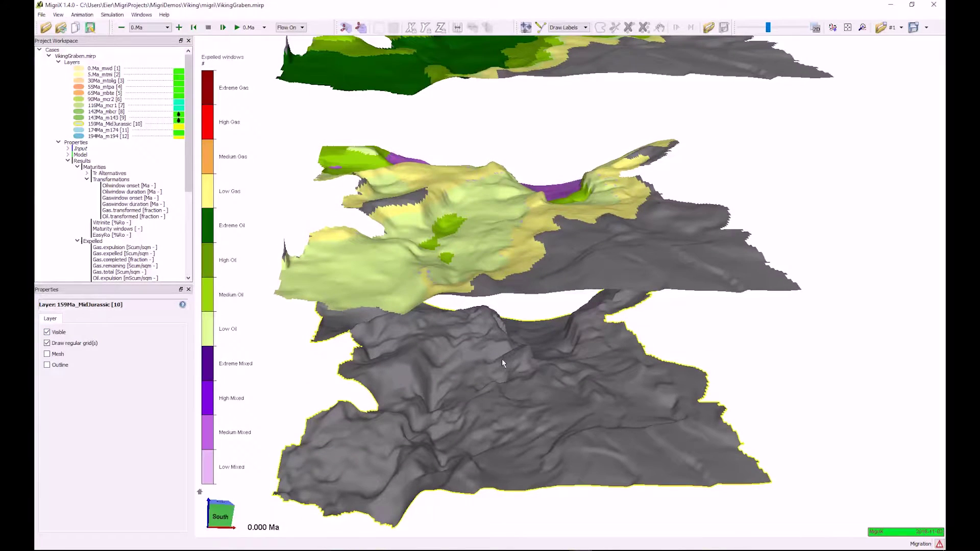
right_click(503, 362)
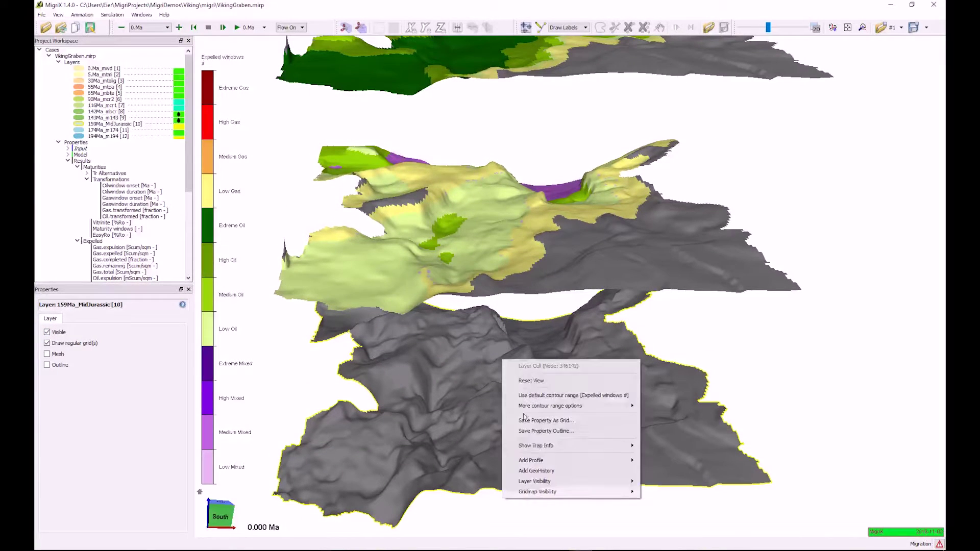
mouse_move(541, 481)
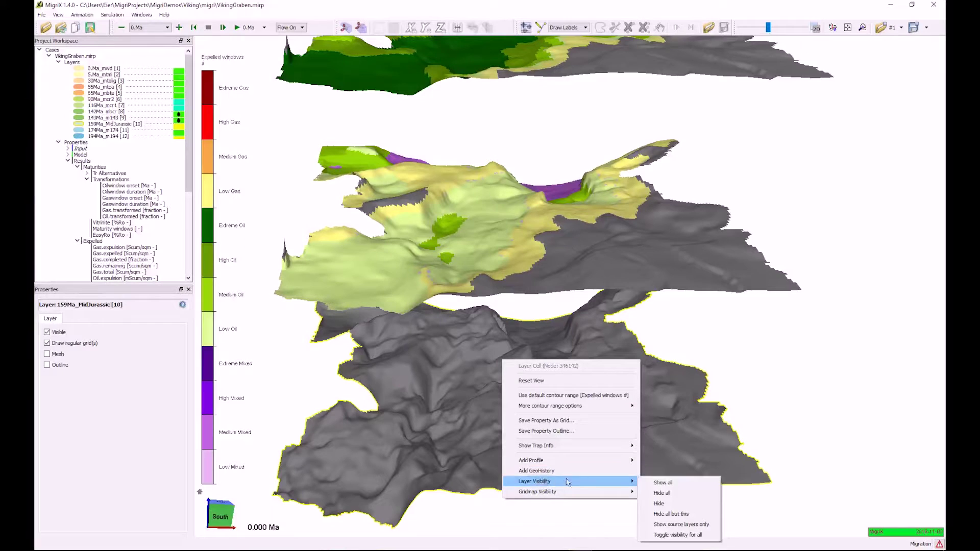
click(672, 514)
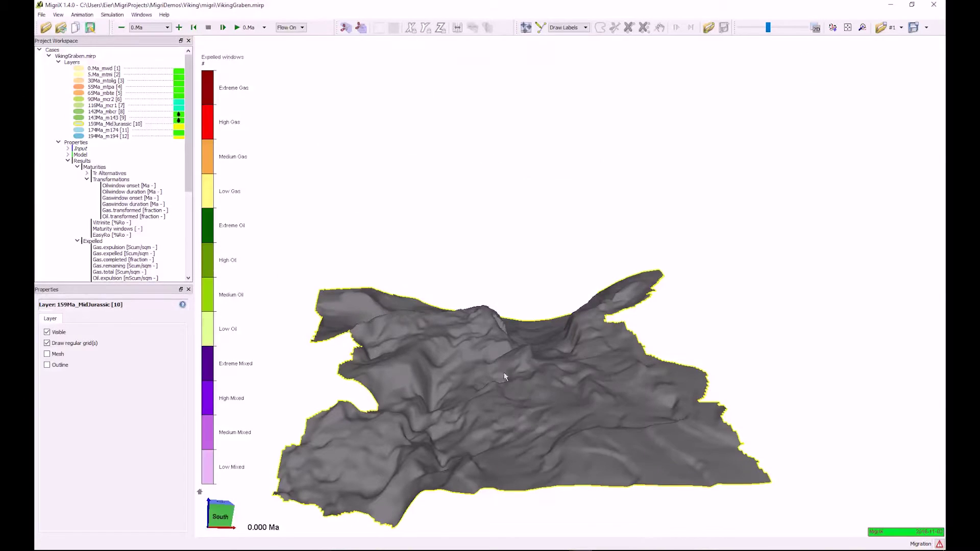
Step: Display the HC.flowrates result on the 159Ma_MidJurassic layer and inspect the flow paths up close
drag(500, 363, 679, 315)
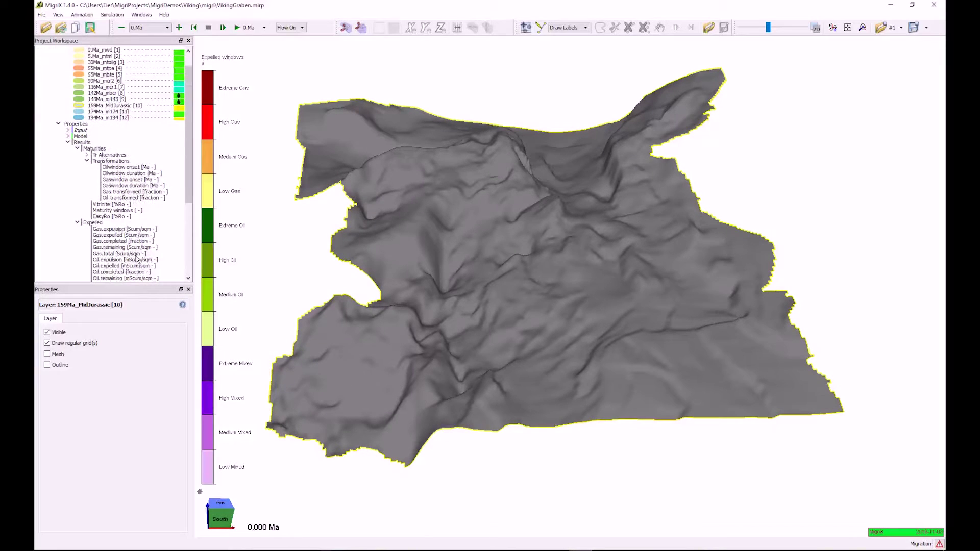
scroll(112, 240, down, 5)
click(78, 235)
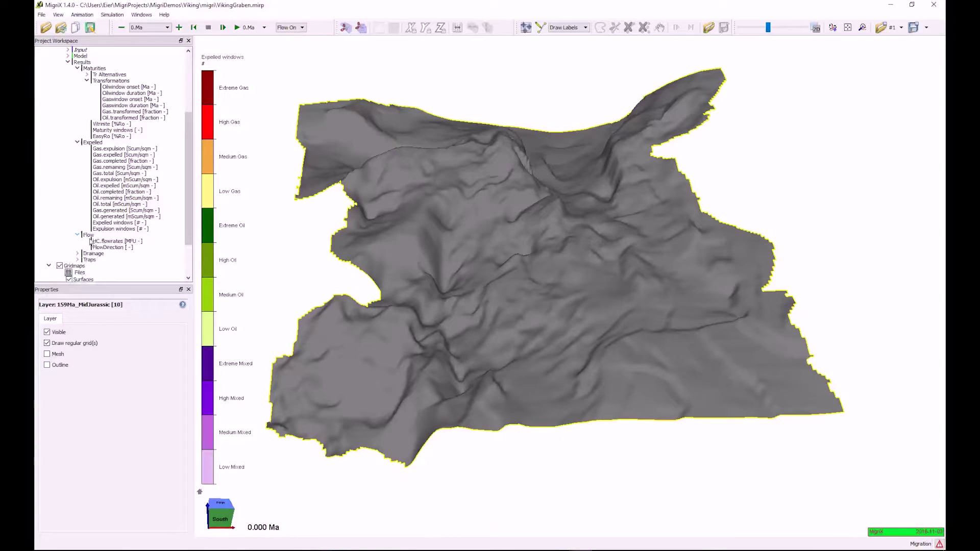
click(102, 241)
drag(605, 302, 520, 294)
scroll(500, 301, up, 4)
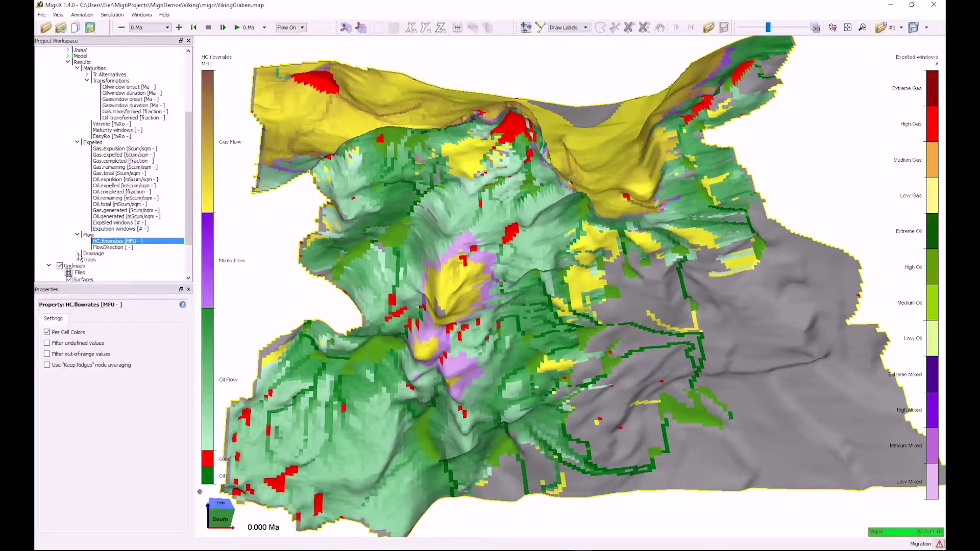
Step: Pick a cell on the layer's western flank and view its PickDrainage and LocalDrainage areas
click(79, 254)
scroll(87, 240, down, 2)
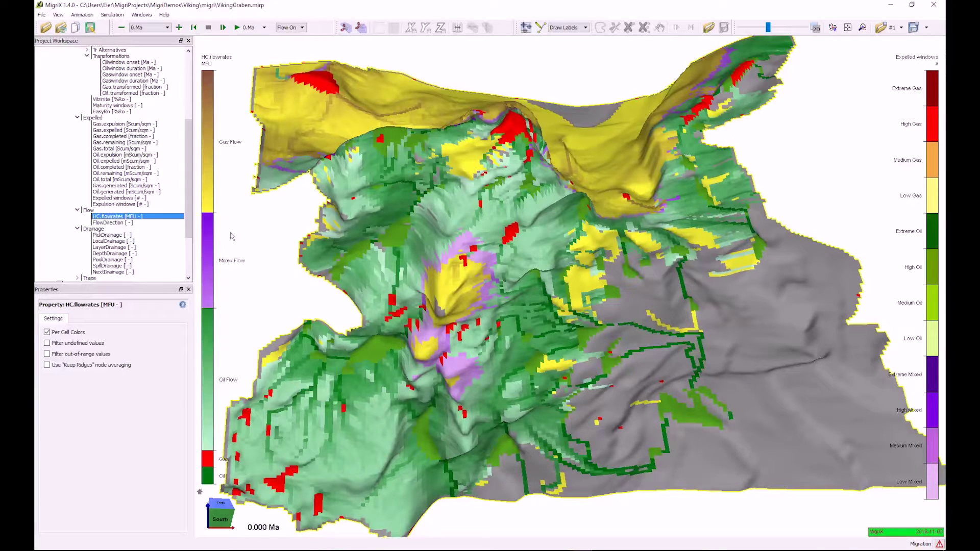
click(400, 230)
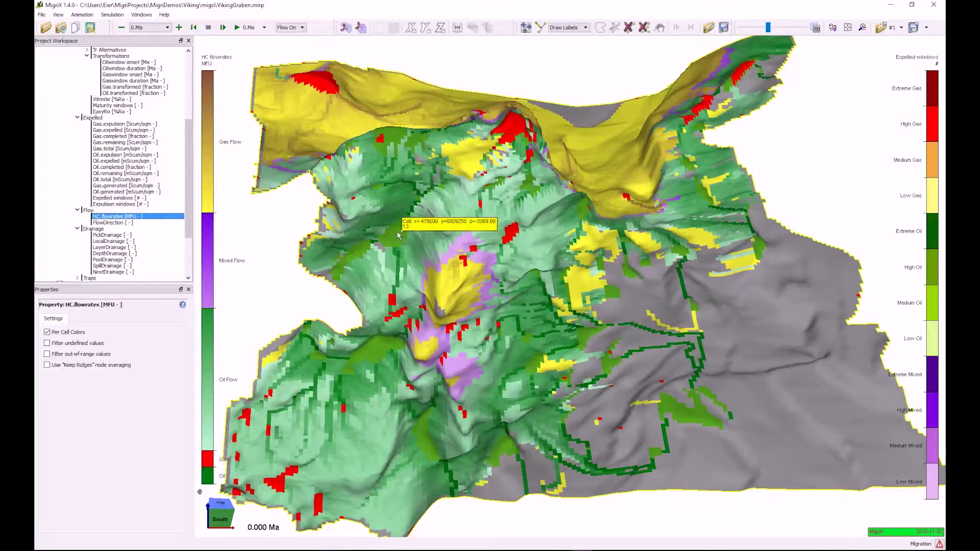
click(108, 236)
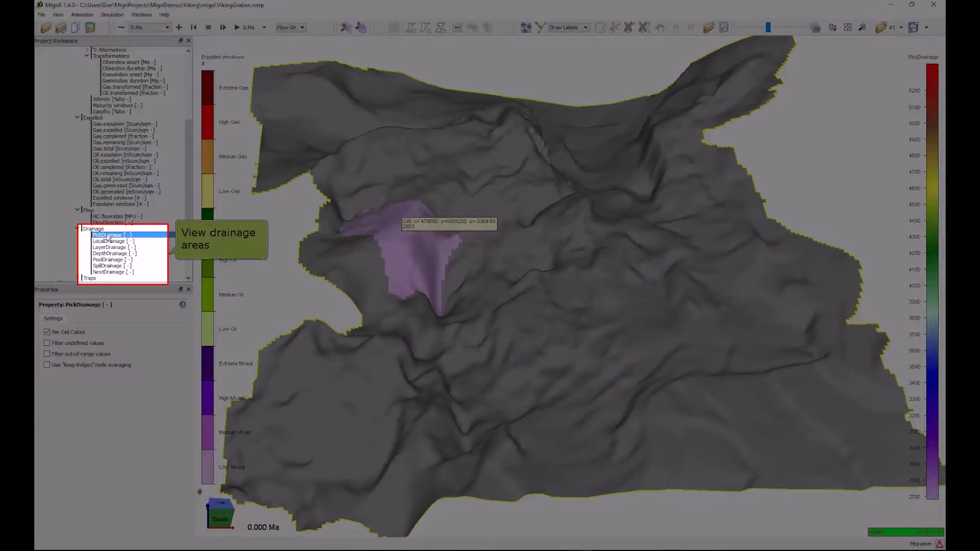
click(108, 242)
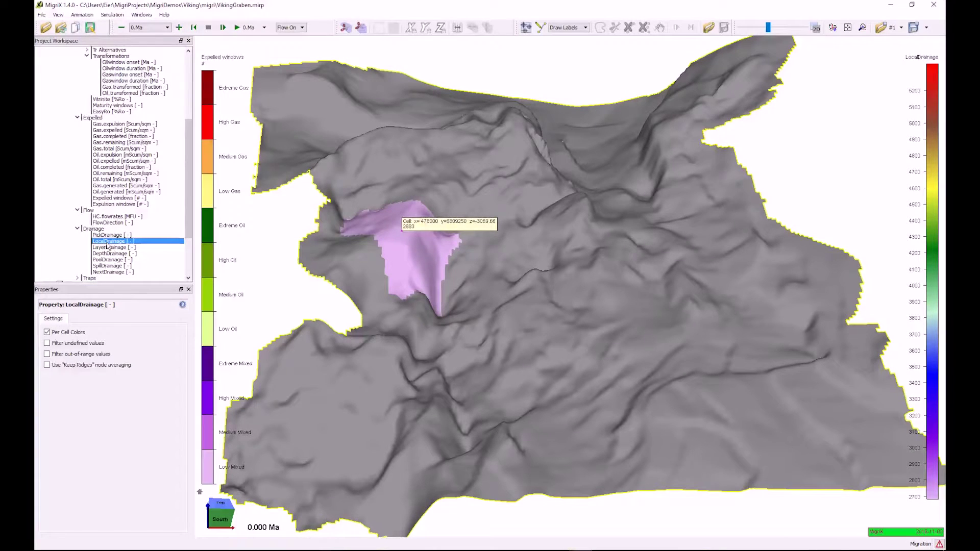
click(225, 249)
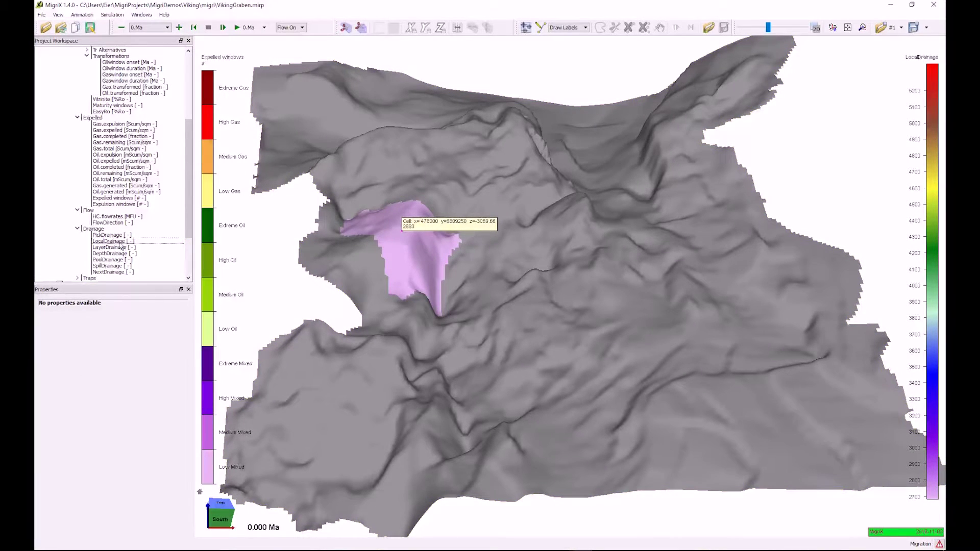
Step: Examine the LayerDrainage, DepthDrainage and NextDrainage results for the picked cell
click(112, 248)
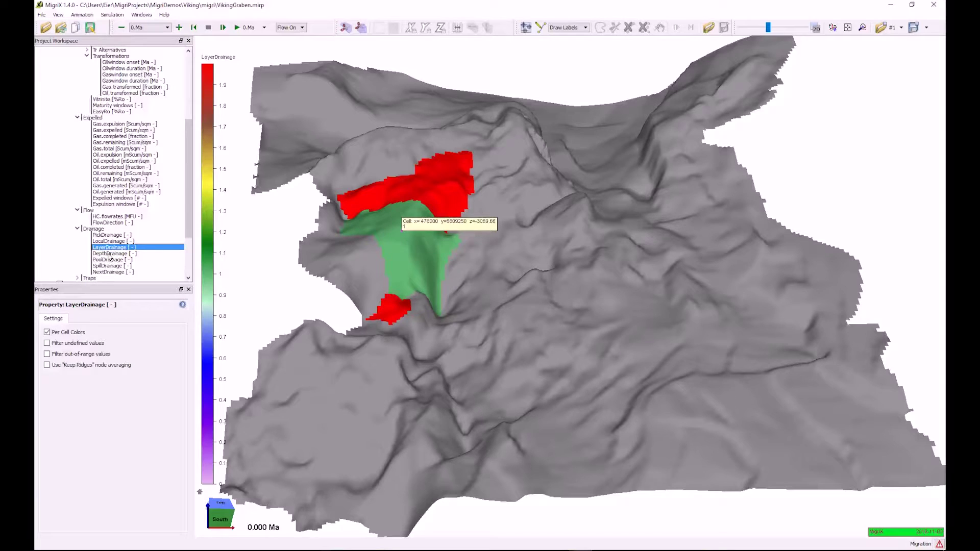
click(109, 253)
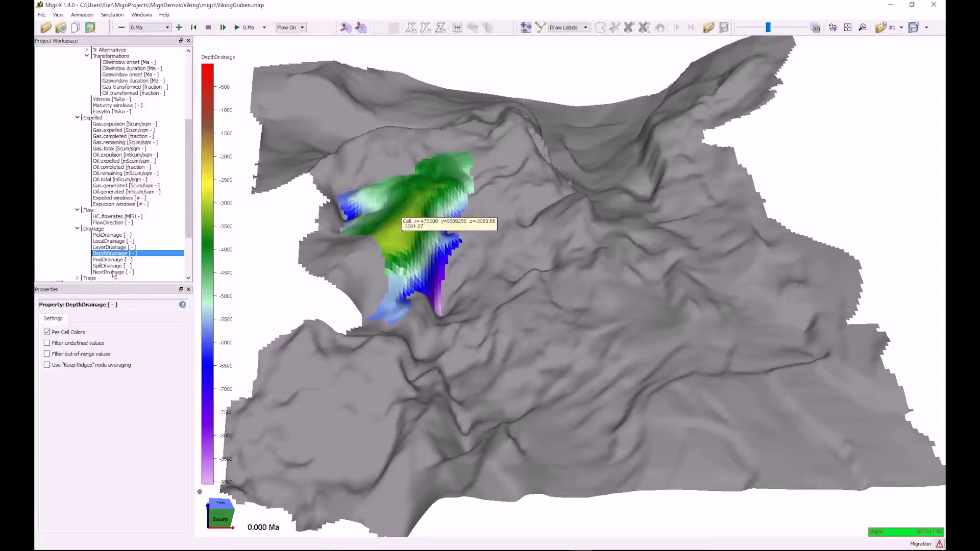
click(115, 272)
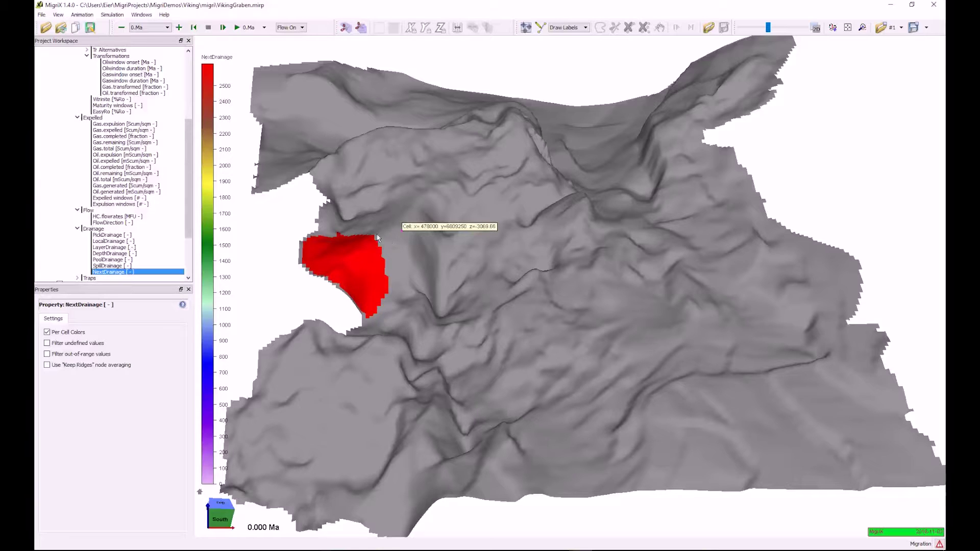
Step: Display the Drainages result from the trap properties across the whole MidJurassic layer
scroll(146, 236, down, 2)
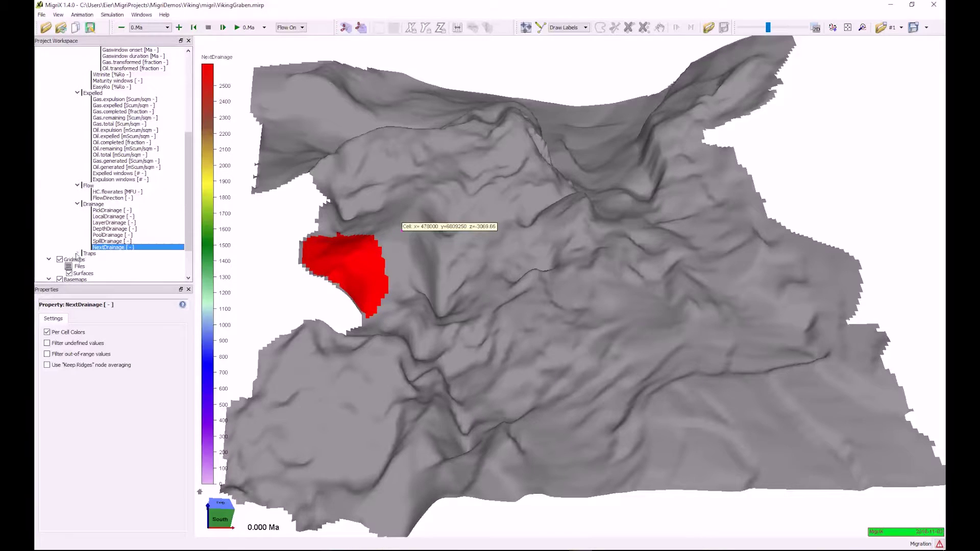
click(77, 254)
scroll(141, 240, down, 3)
scroll(140, 240, down, 2)
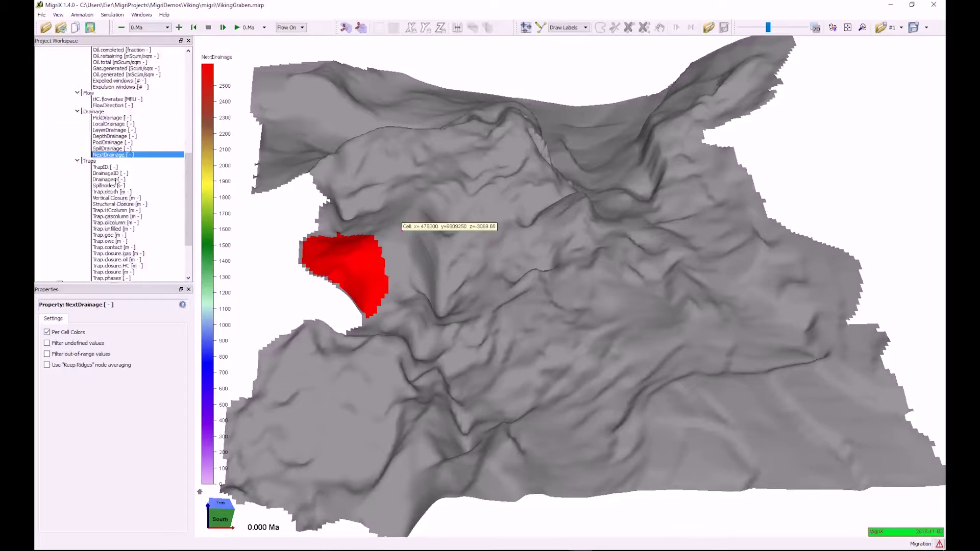
click(108, 179)
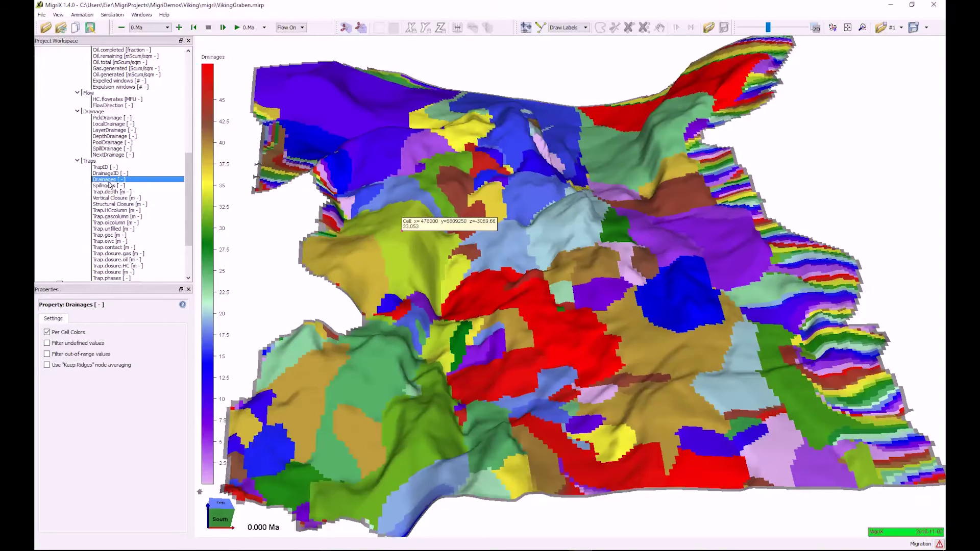
Step: Examine the trap columns on the layer: Trap.HCcolumn with per-cell colors, Trap.gascolumn and Trap.oilcolumn
click(116, 210)
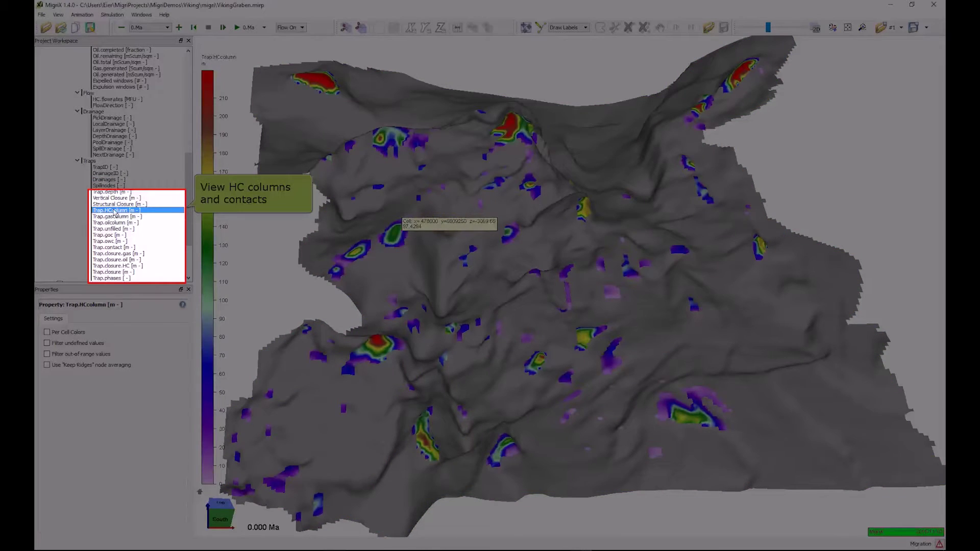
click(47, 332)
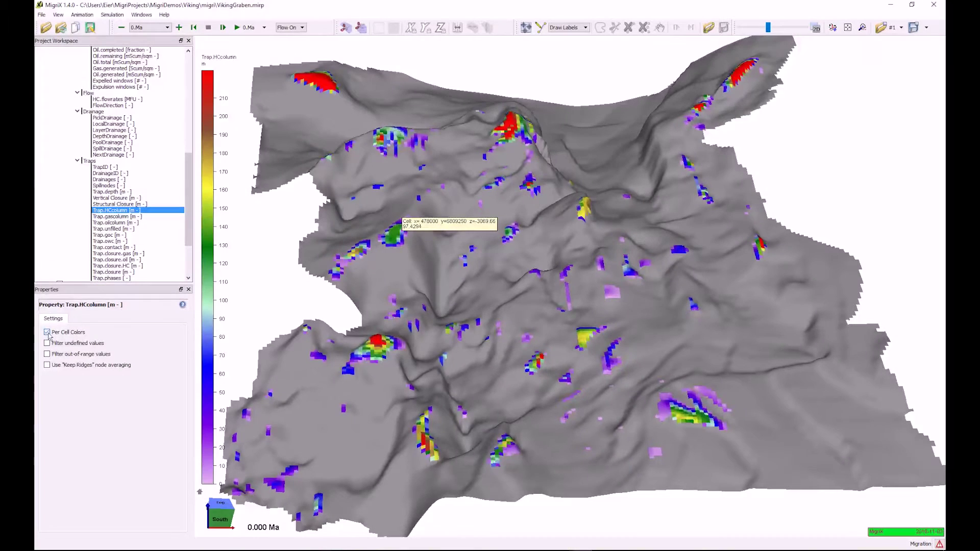
click(114, 217)
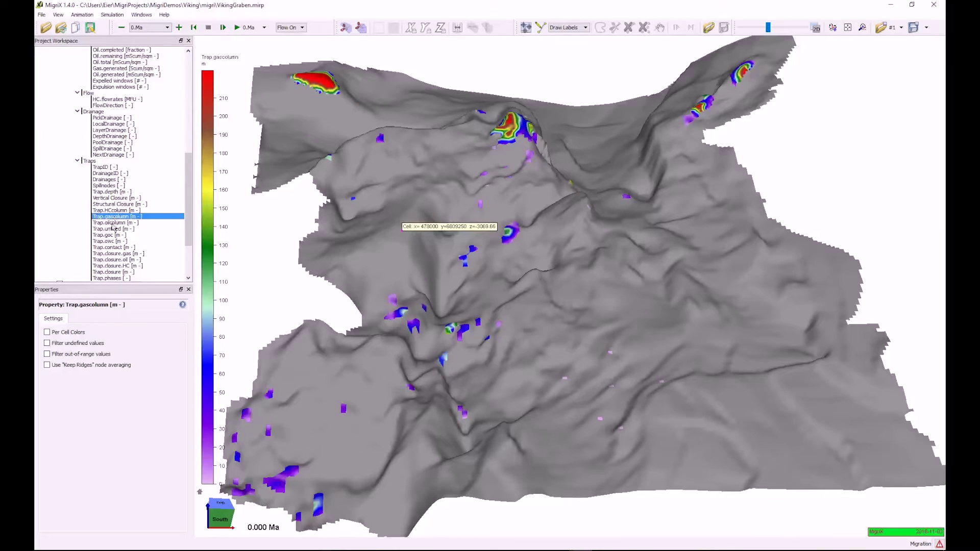
click(114, 223)
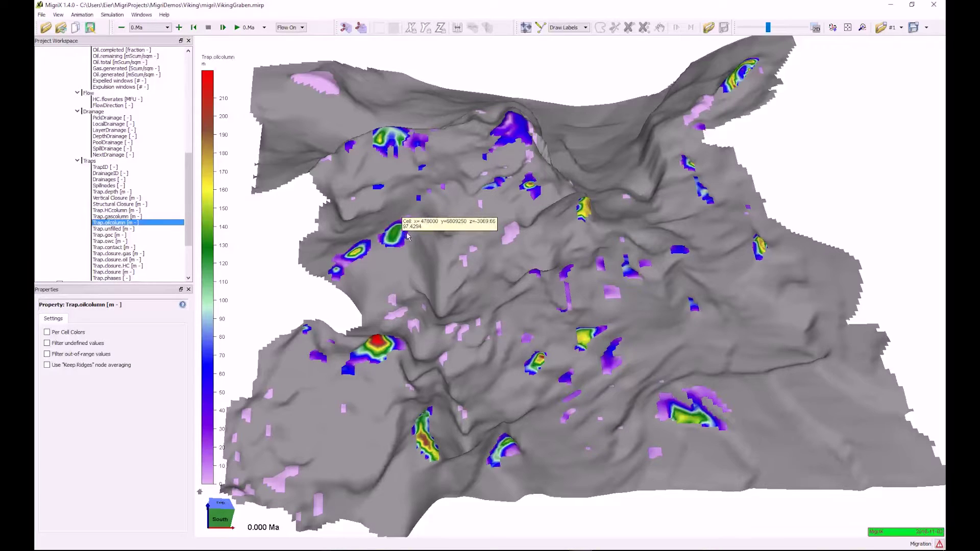
Step: Pick a cell in the trap at the layer's northern central high and show the trap info for 159Ma_A_725
click(513, 125)
right_click(513, 124)
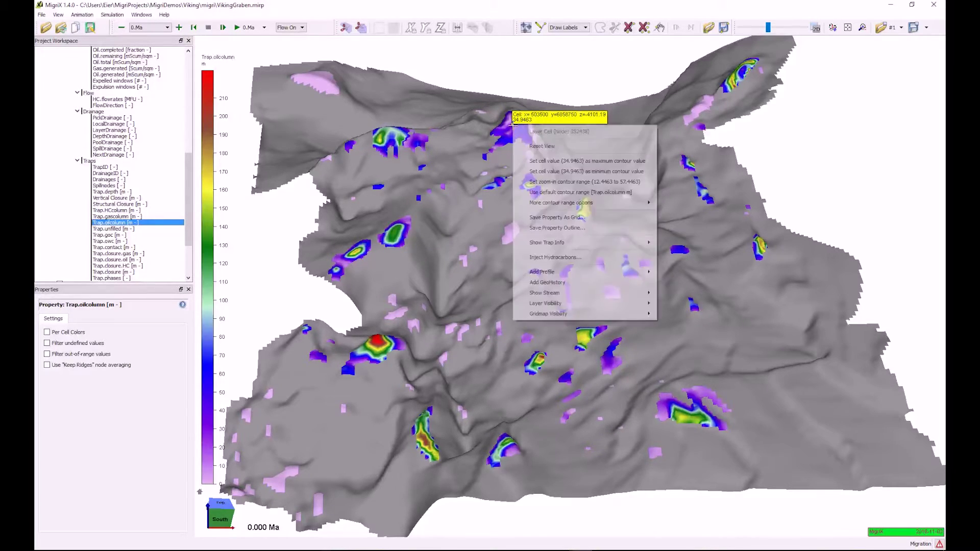
mouse_move(550, 242)
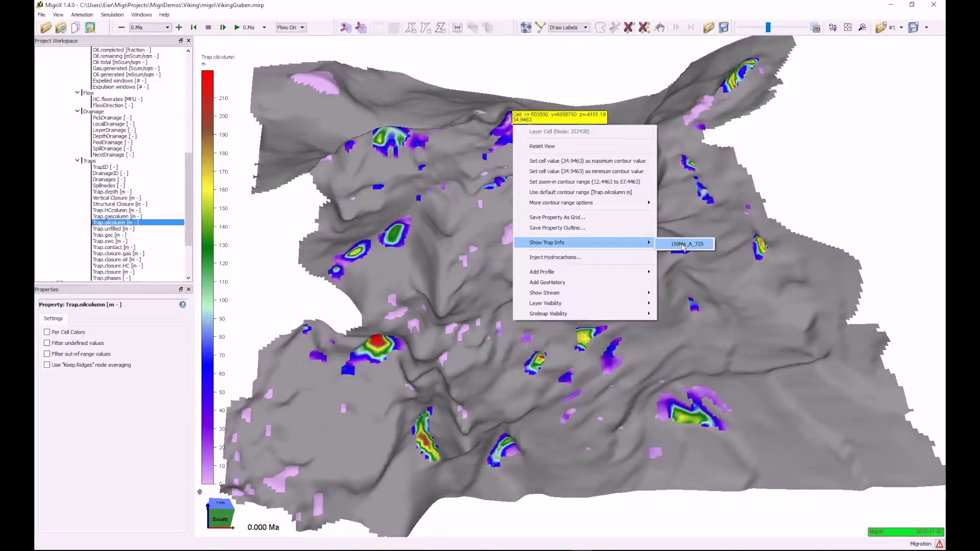
click(681, 244)
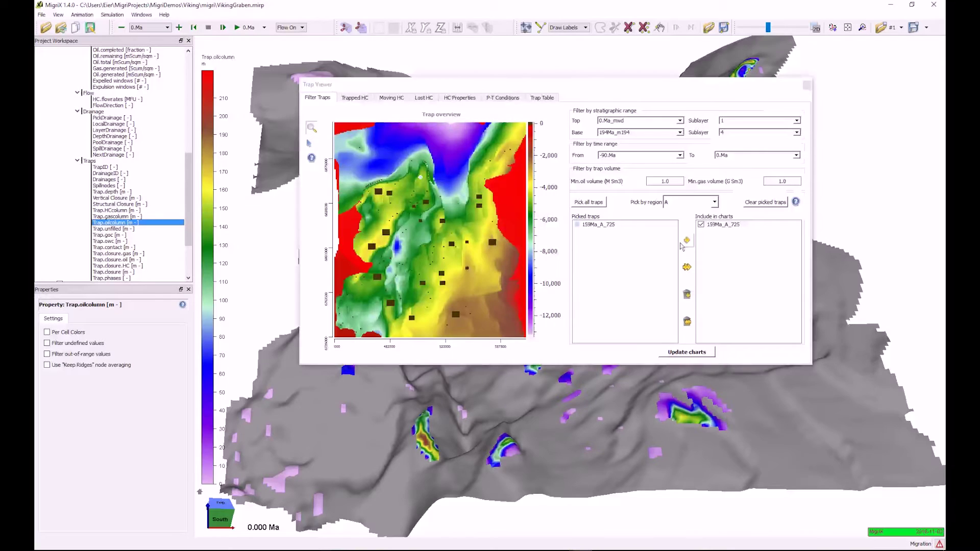
Step: Review the trap's trapped and moving hydrocarbons charts over time, each with all traps summed
click(365, 100)
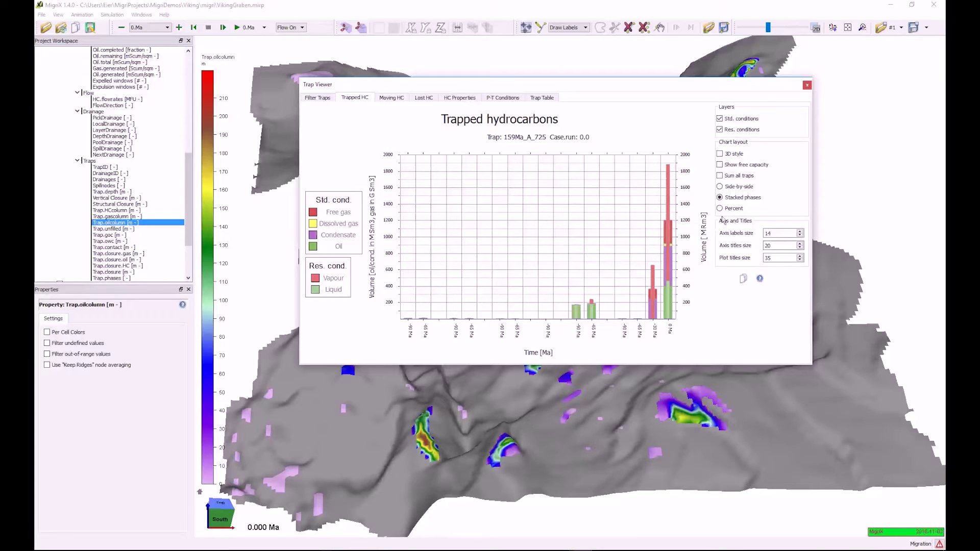
click(720, 176)
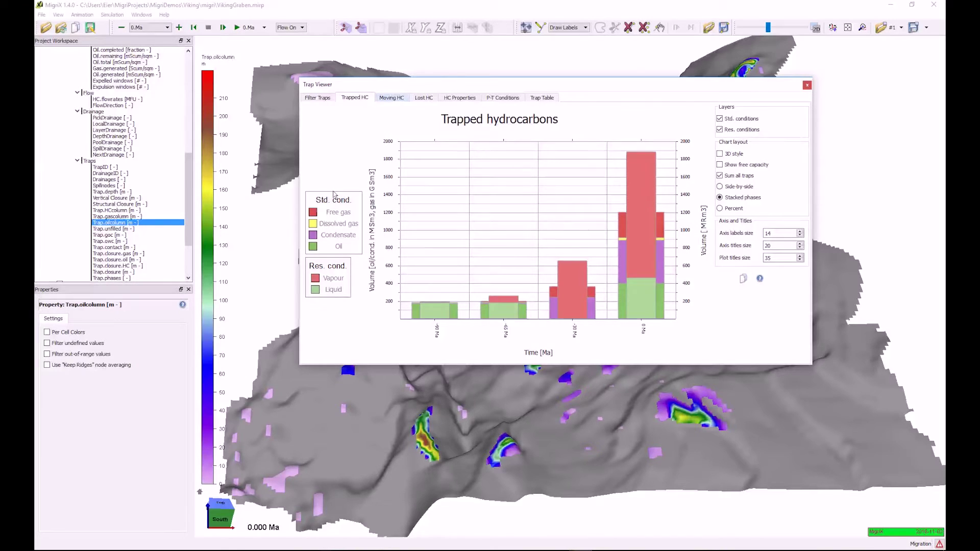
click(392, 98)
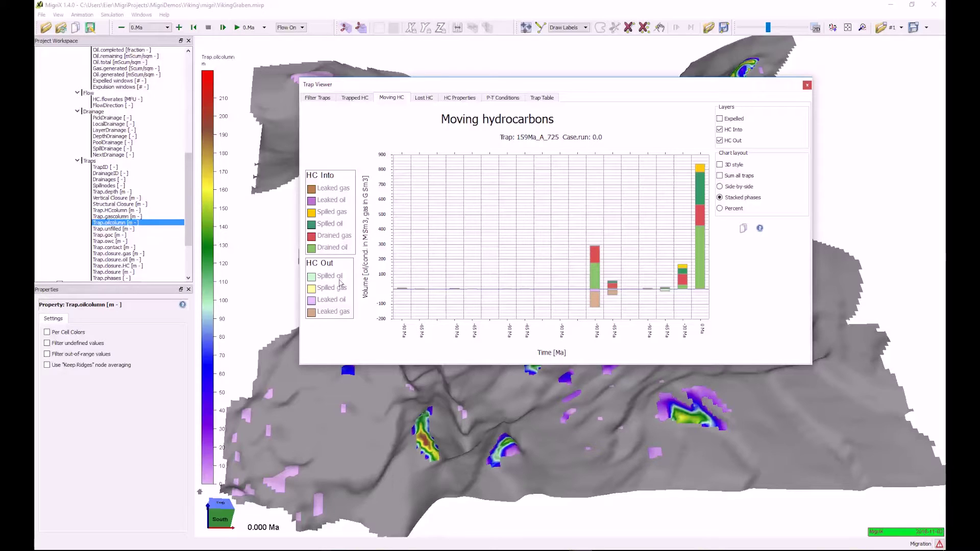
click(719, 176)
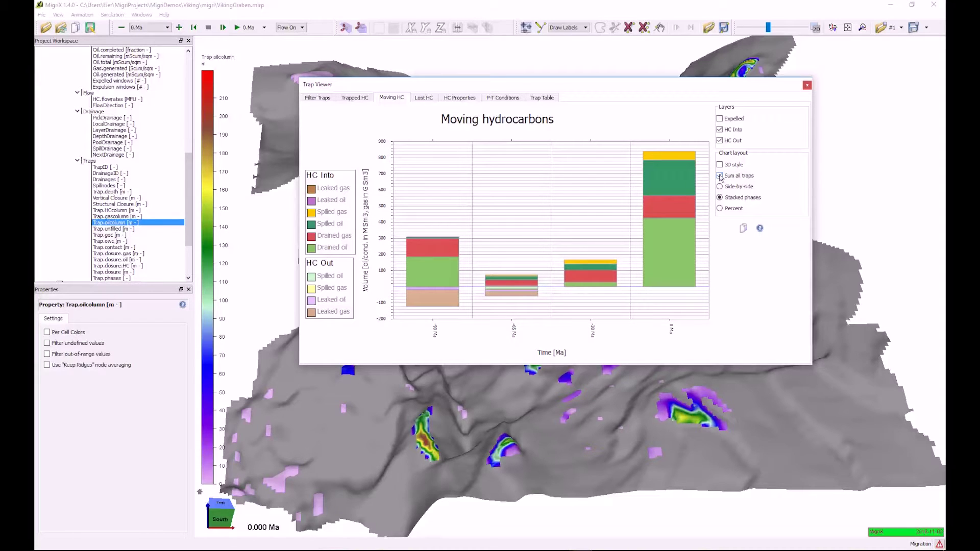
Step: Review the trap's lost hydrocarbons and HC properties charts, and sort its trap table by time
click(434, 98)
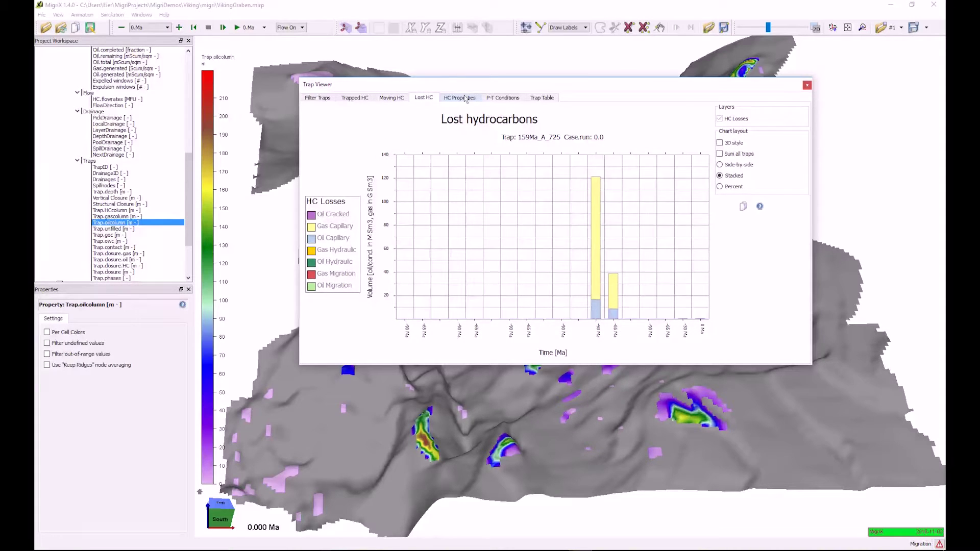
click(465, 98)
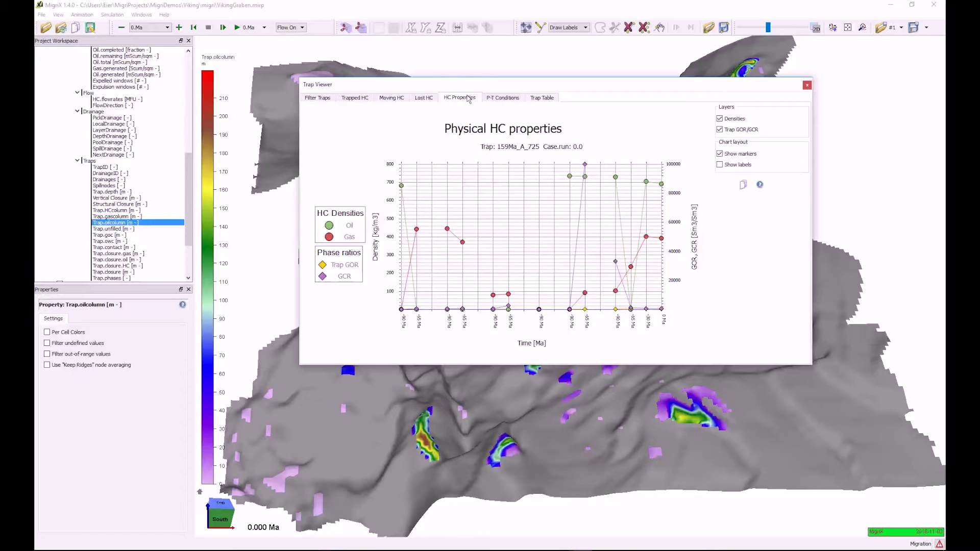
click(550, 101)
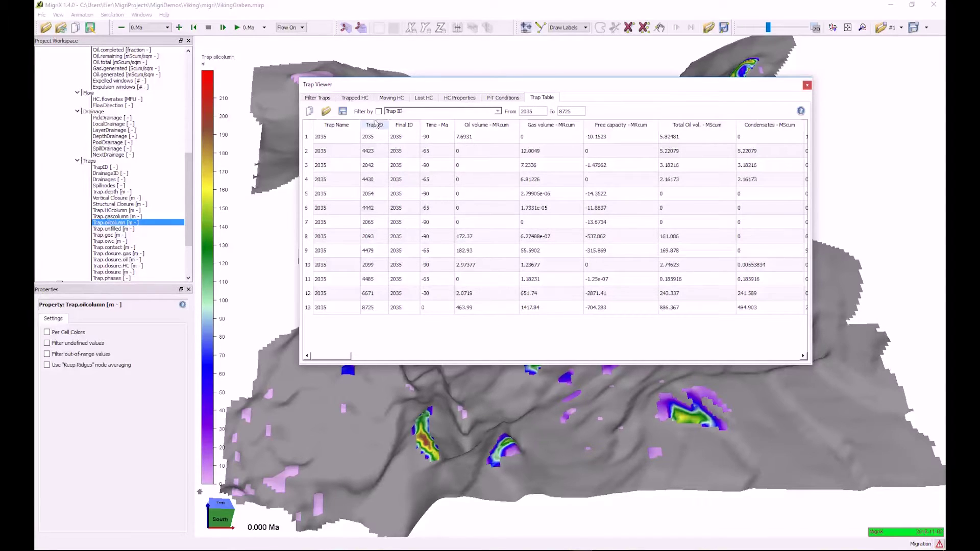
click(443, 126)
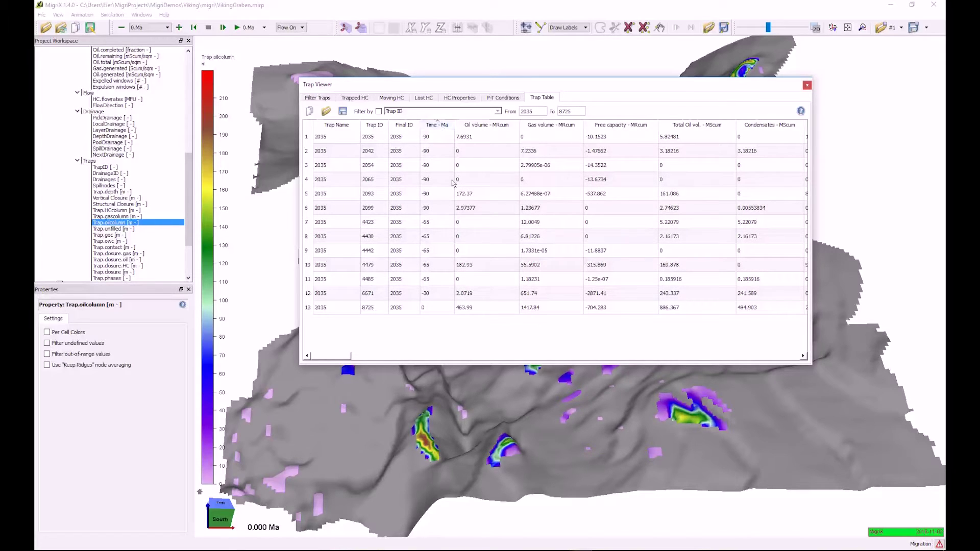
Step: Check the oil, gas, free capacity, total oil and condensate values in the trap table's 0 Ma row, and close the trap viewer
click(434, 310)
drag(476, 312, 756, 316)
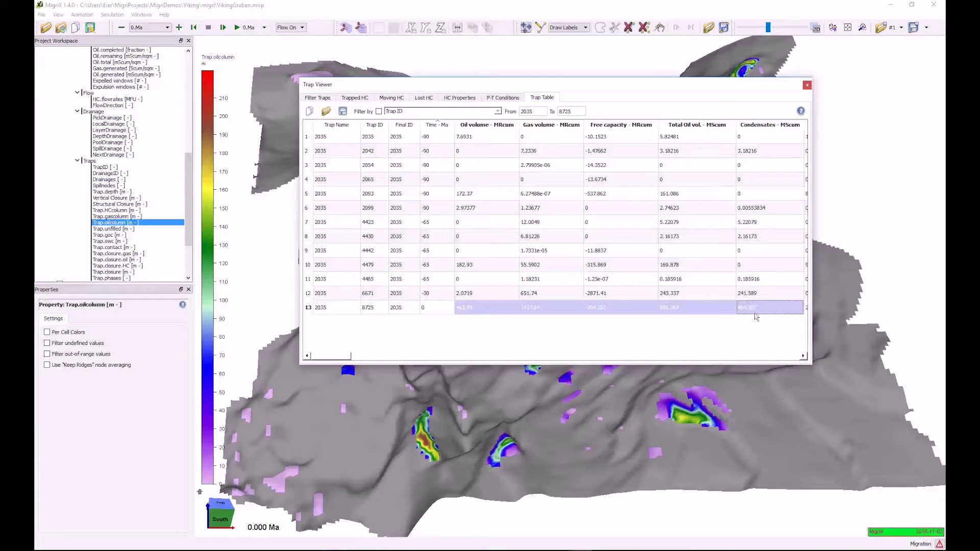
click(533, 313)
drag(331, 357, 305, 359)
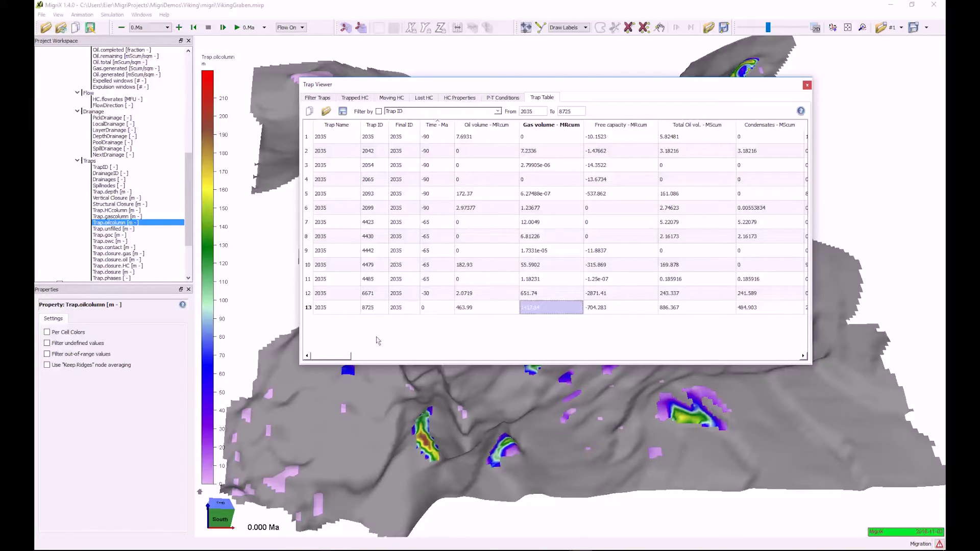
click(806, 86)
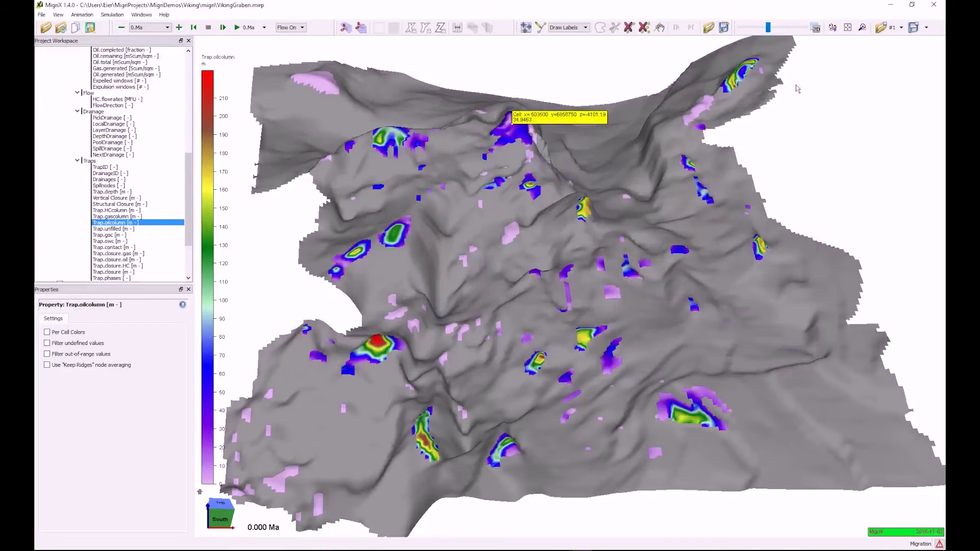
Step: Display the HC.flowrates property on the layer and pick five cells in and around the central gas flow area
click(111, 100)
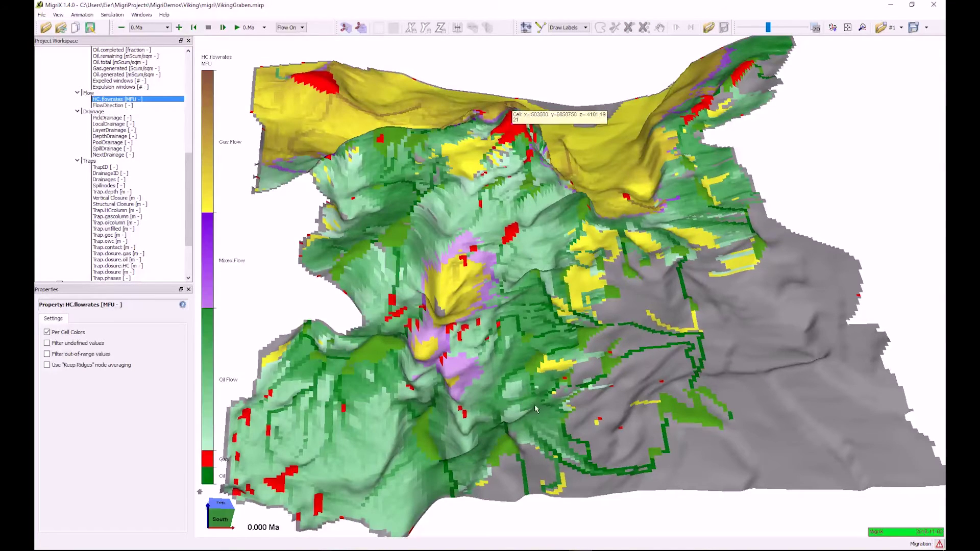
scroll(579, 402, up, 6)
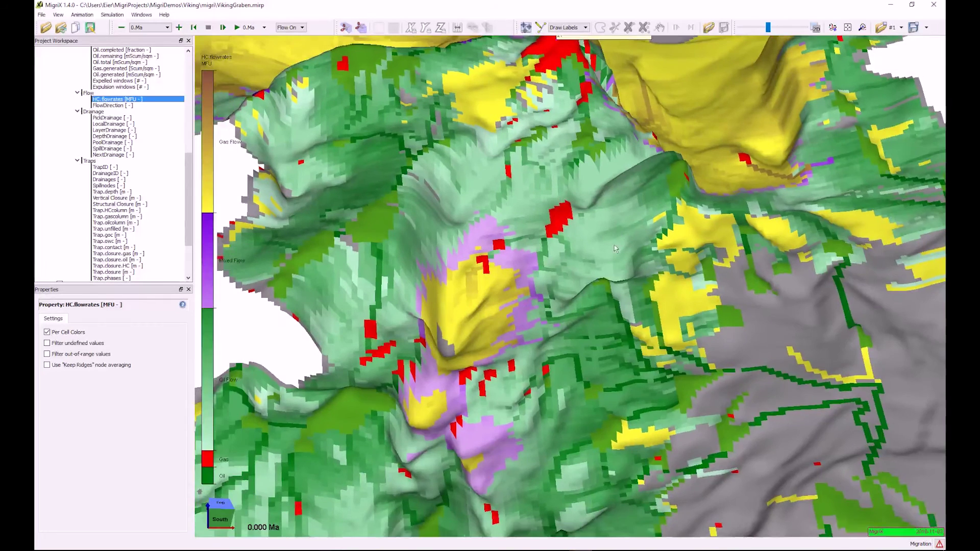
drag(615, 249, 556, 291)
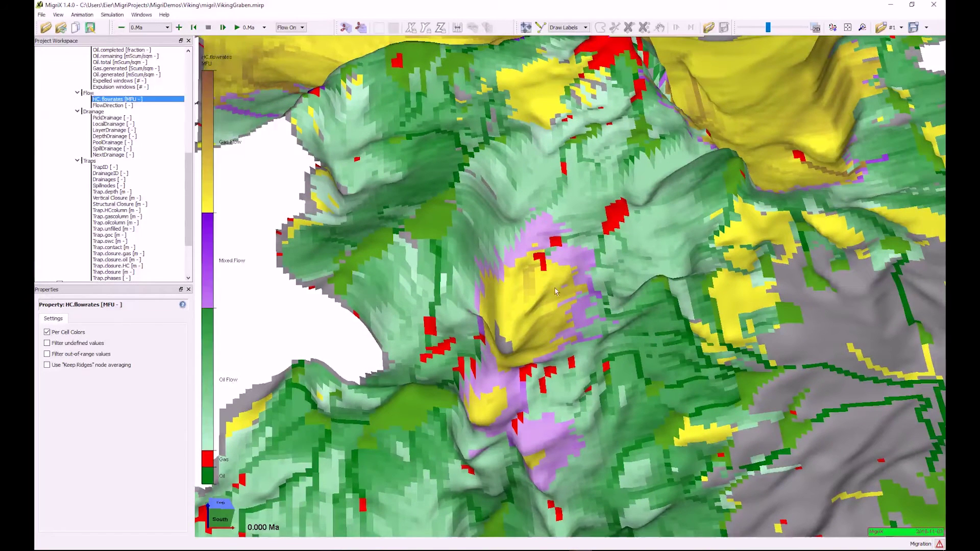
click(526, 29)
mouse_move(436, 338)
click(502, 285)
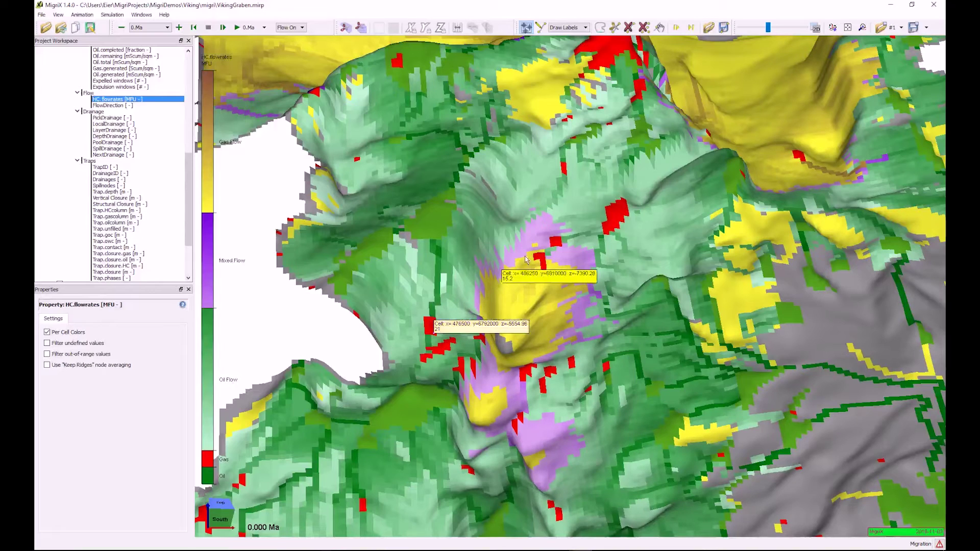
click(558, 202)
click(401, 138)
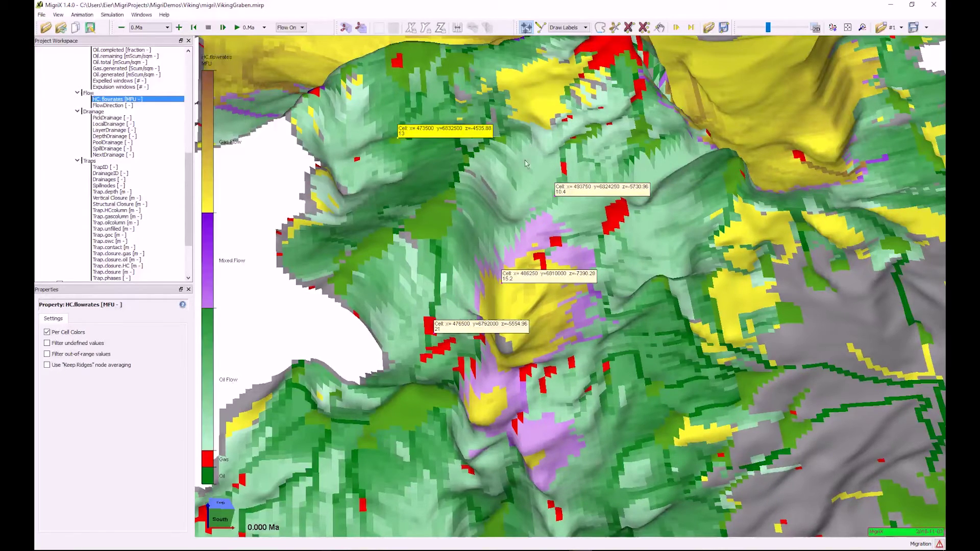
click(510, 220)
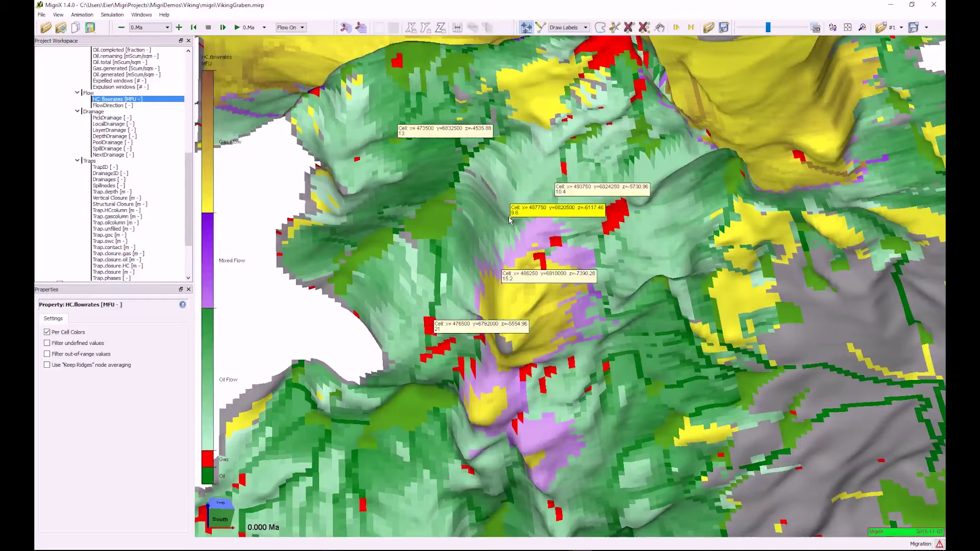
Step: Show the migration streams from all picked nodes
right_click(508, 221)
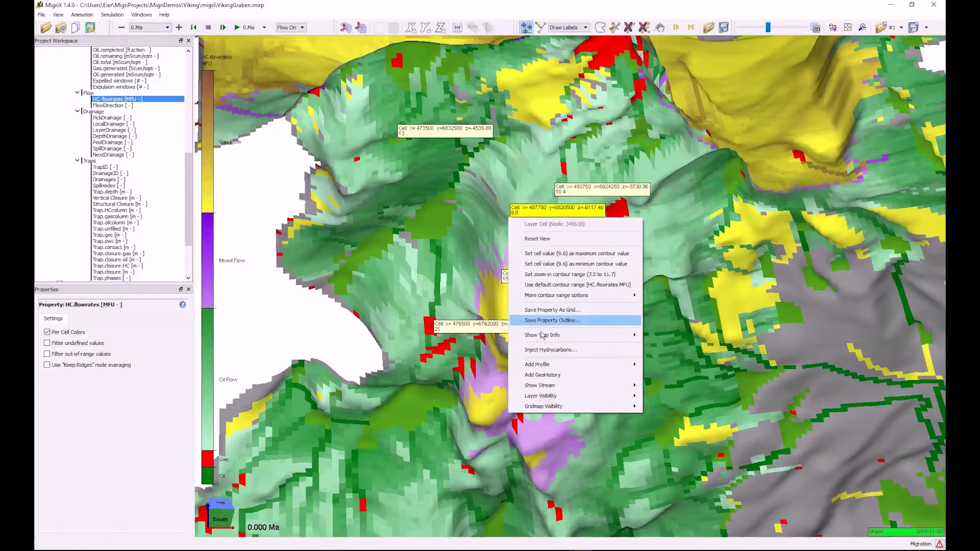
mouse_move(551, 389)
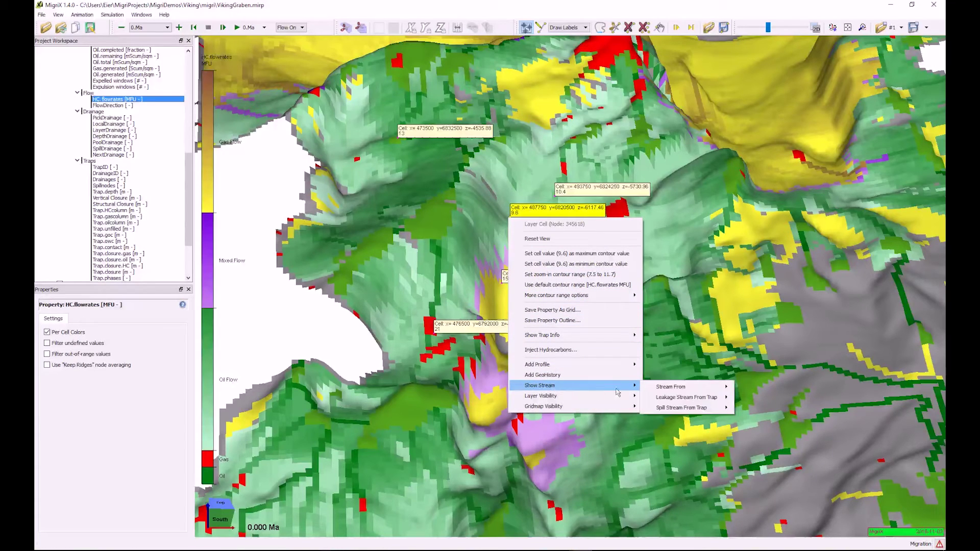
mouse_move(683, 392)
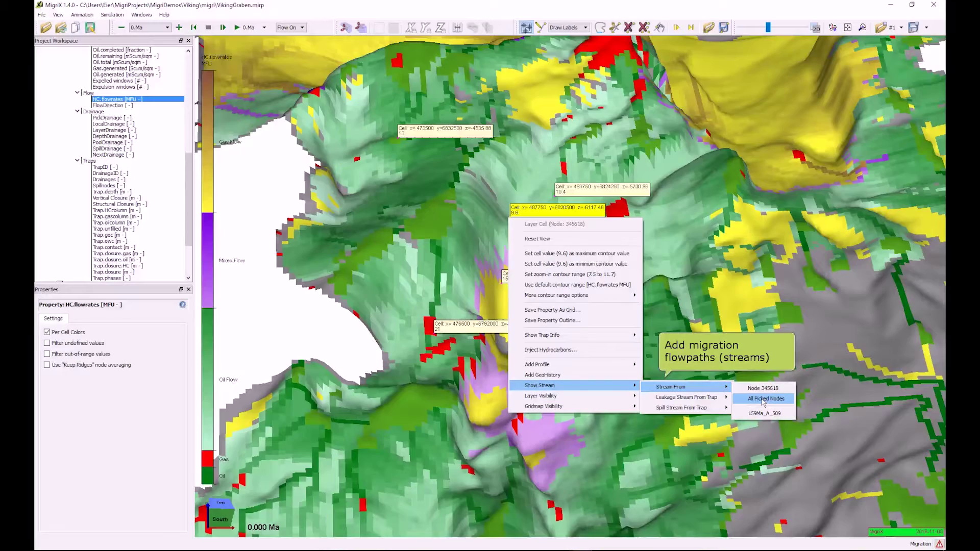
click(764, 403)
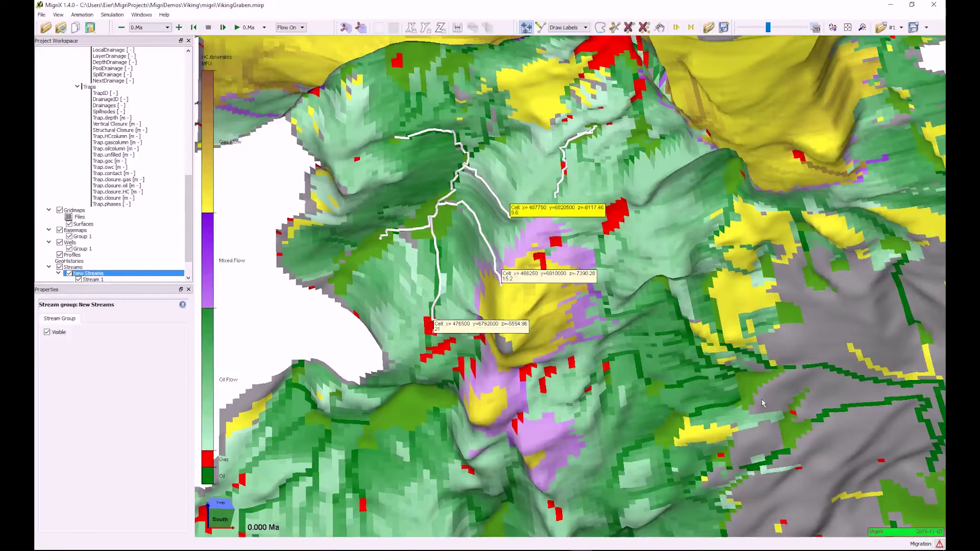
Step: Set the draw style of Stream 1 through Stream 5 to Comets and examine the flowpaths on the layer
scroll(132, 216, down, 2)
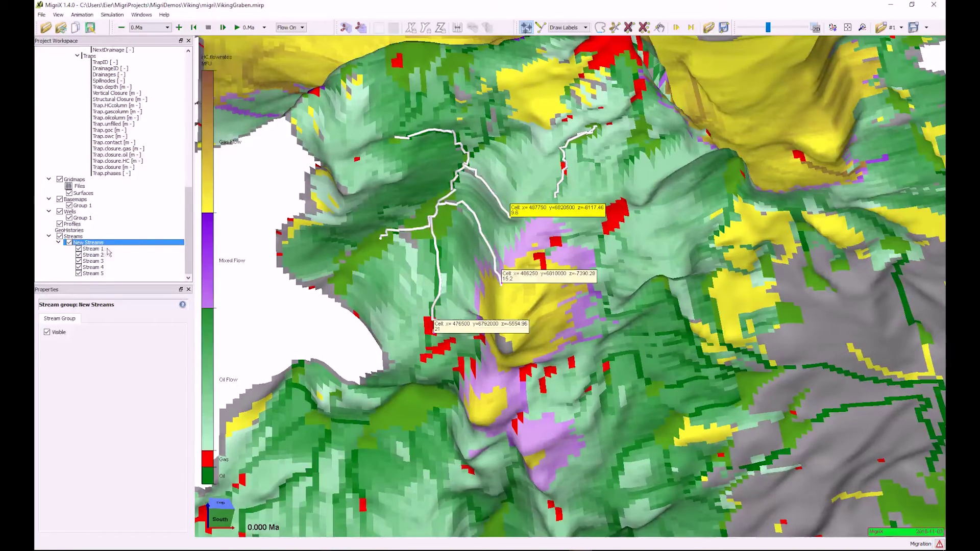
click(98, 249)
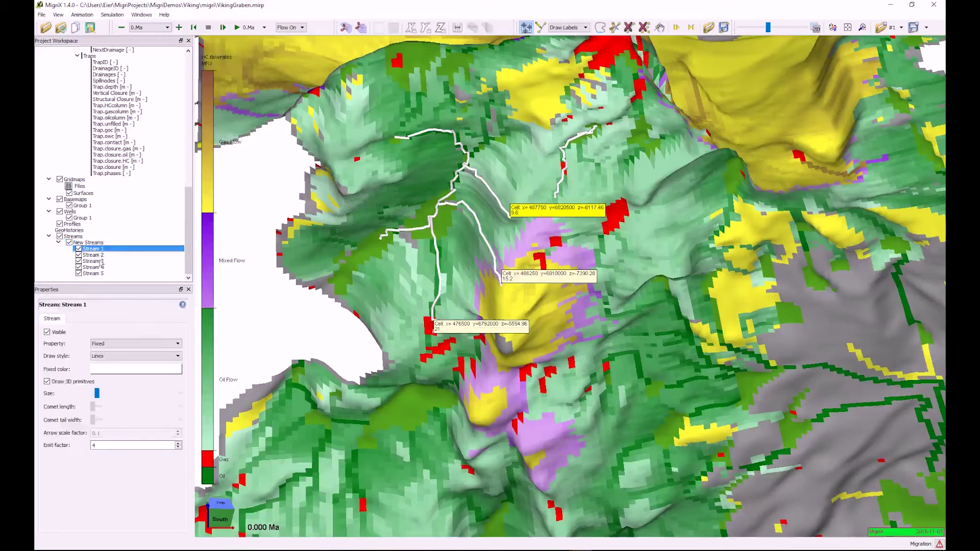
shift+click(94, 273)
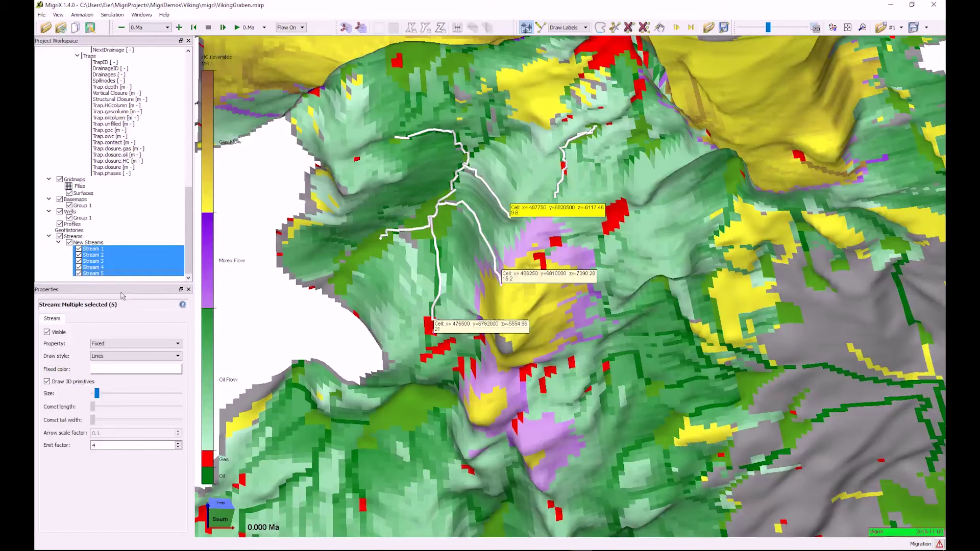
click(125, 356)
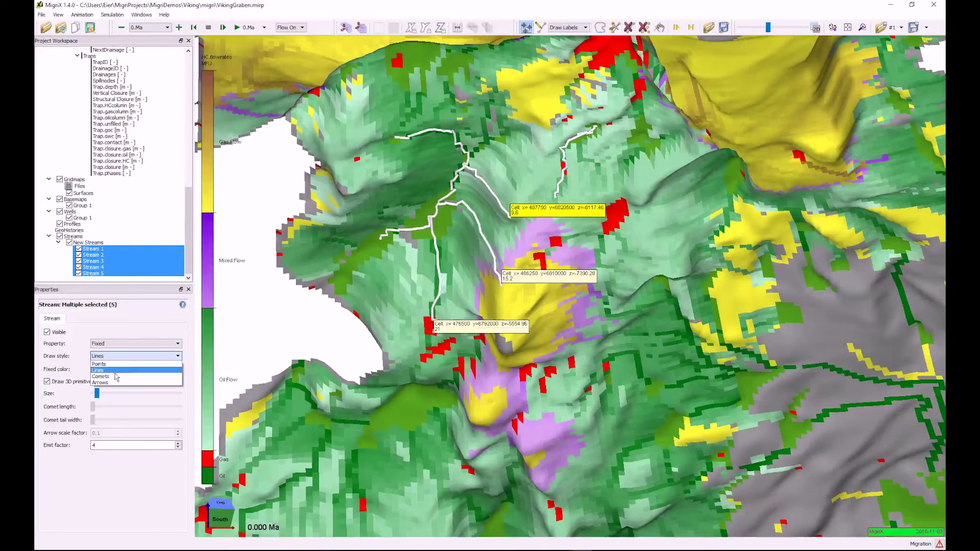
click(102, 376)
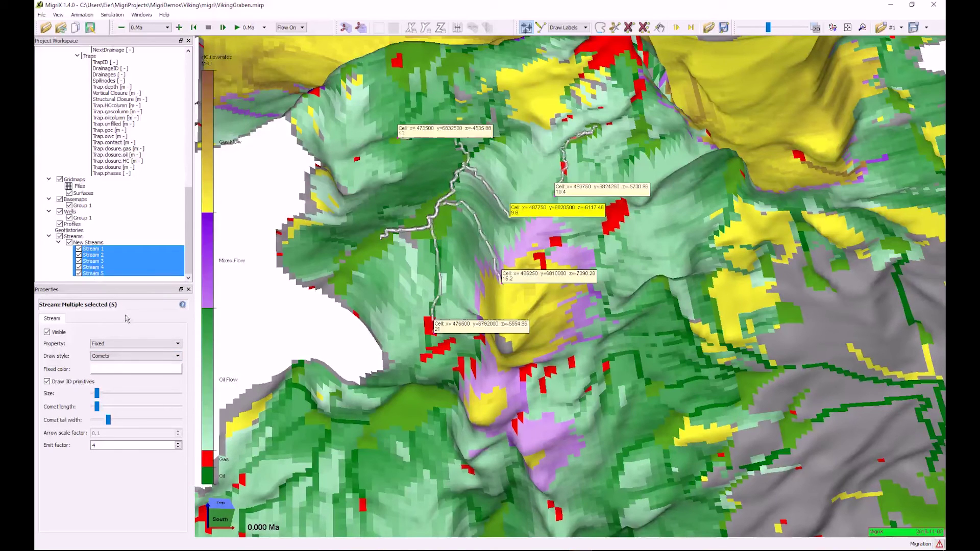
scroll(445, 247, up, 2)
scroll(446, 245, up, 4)
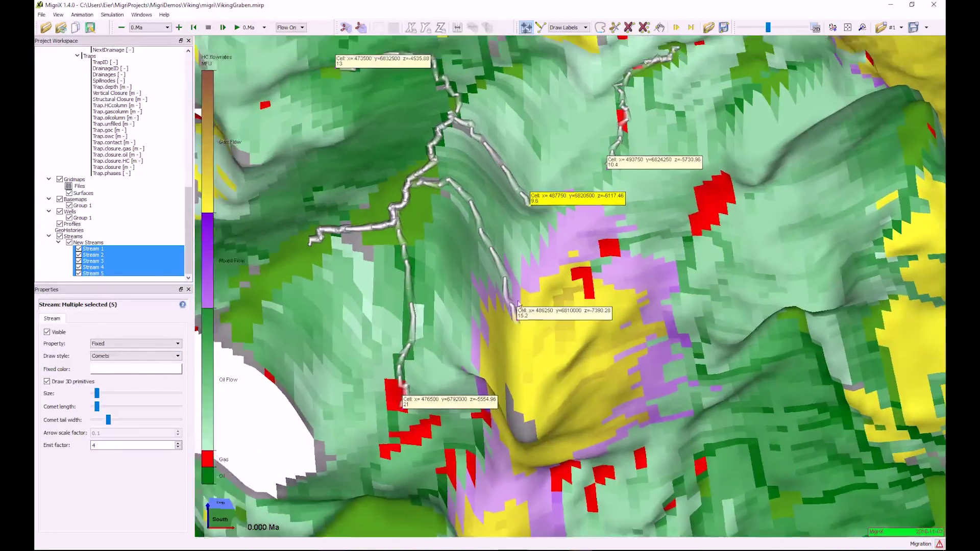
scroll(531, 283, down, 5)
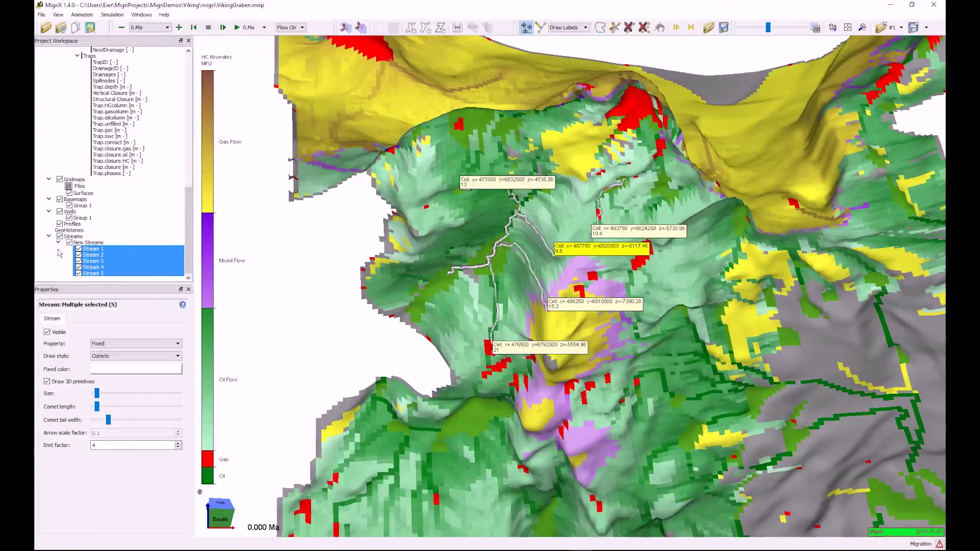